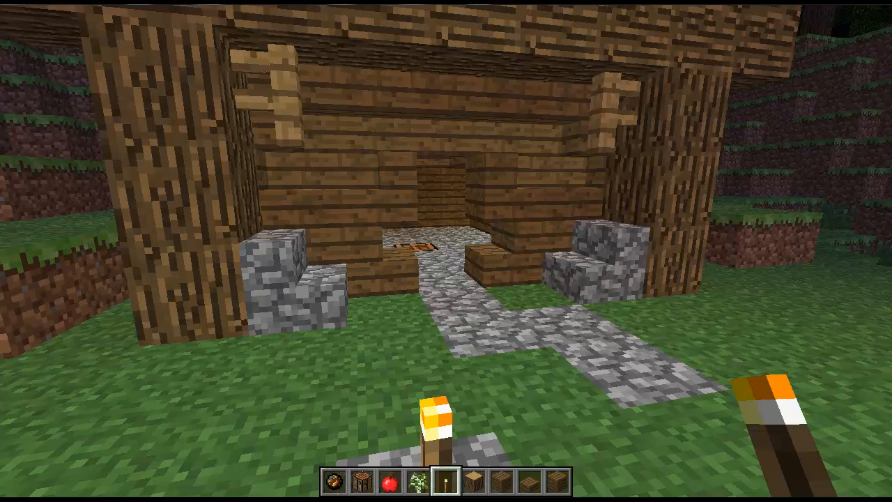
- Fly around the wooden house and over the surrounding valley to examine the build and its terrain
key(s)
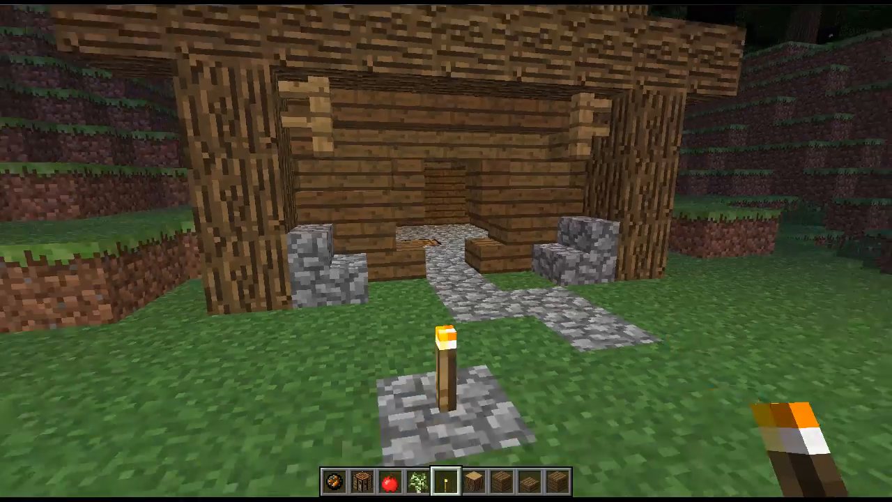
key(w)
key(space)
key(space)
key(w)
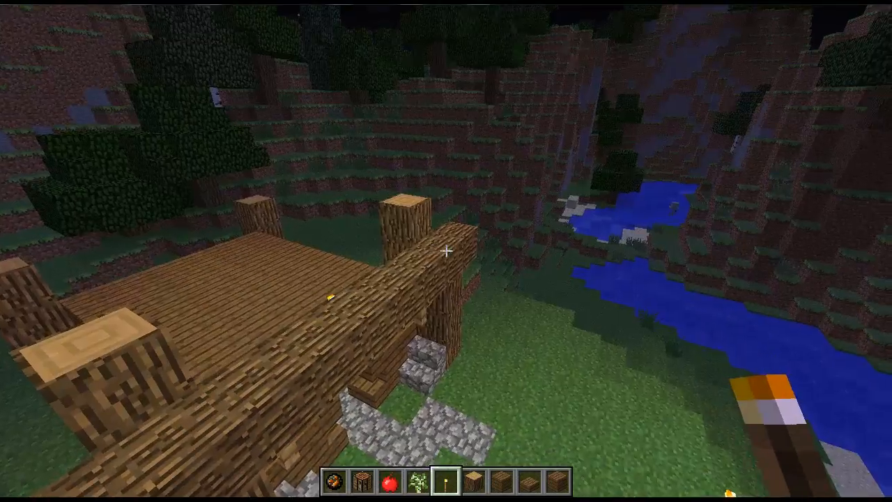
key(s)
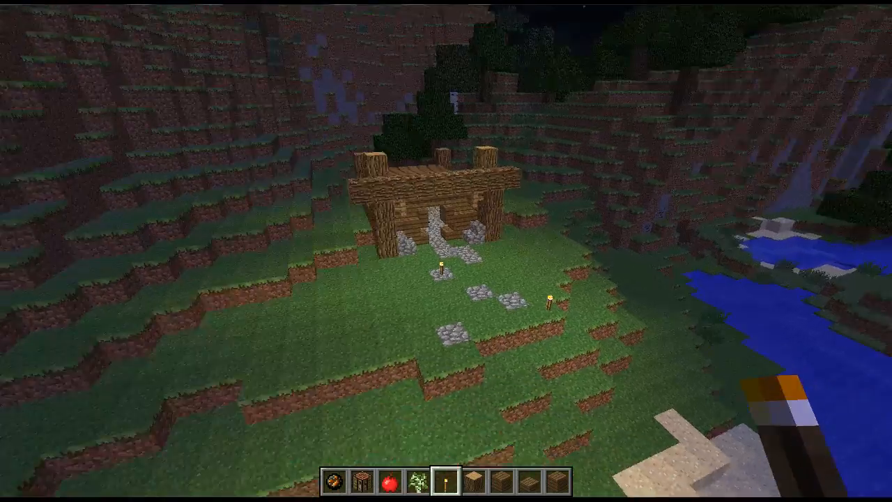
key(w)
key(w)
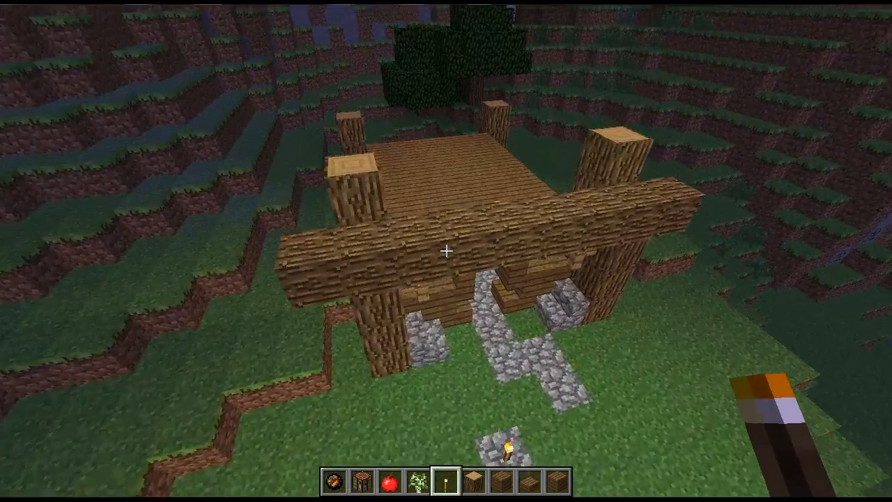
key(space)
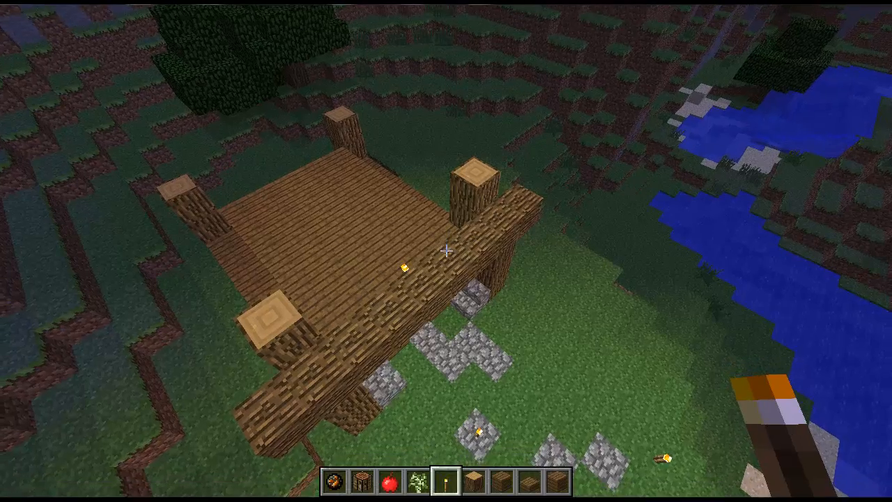
key(space)
key(shift)
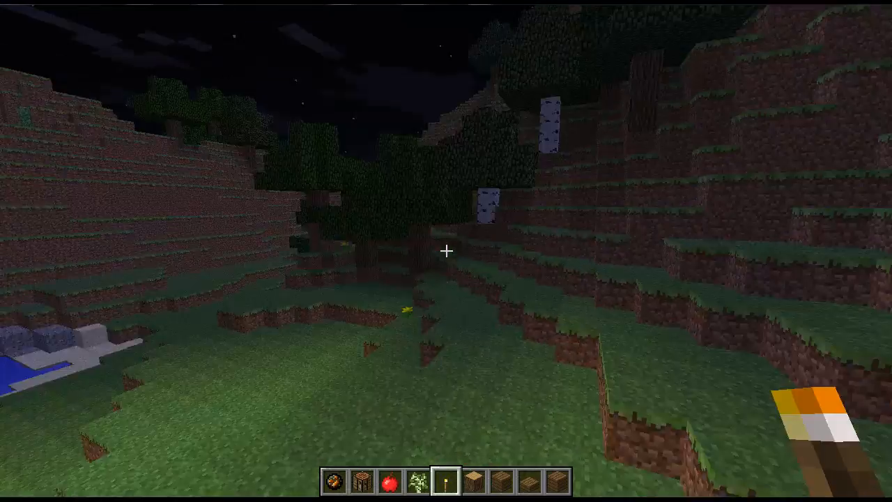
key(w)
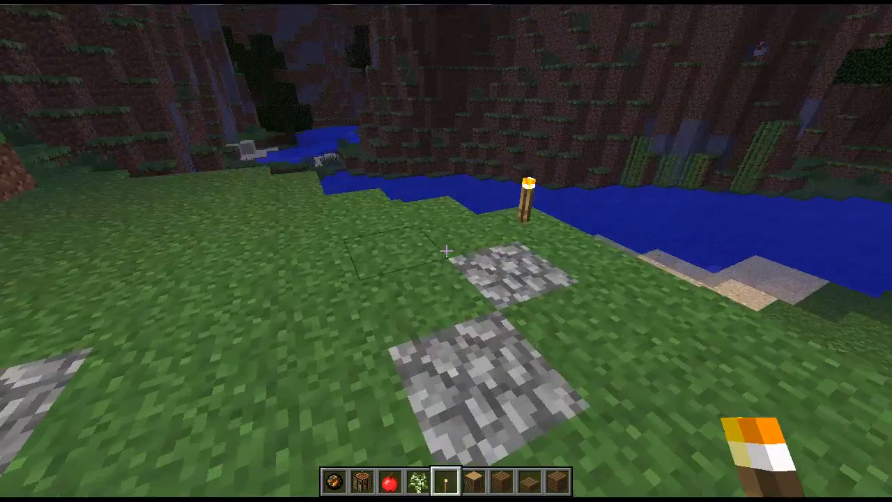
- Put a sponge block from the building blocks into the first hotbar slot and hold it
key(e)
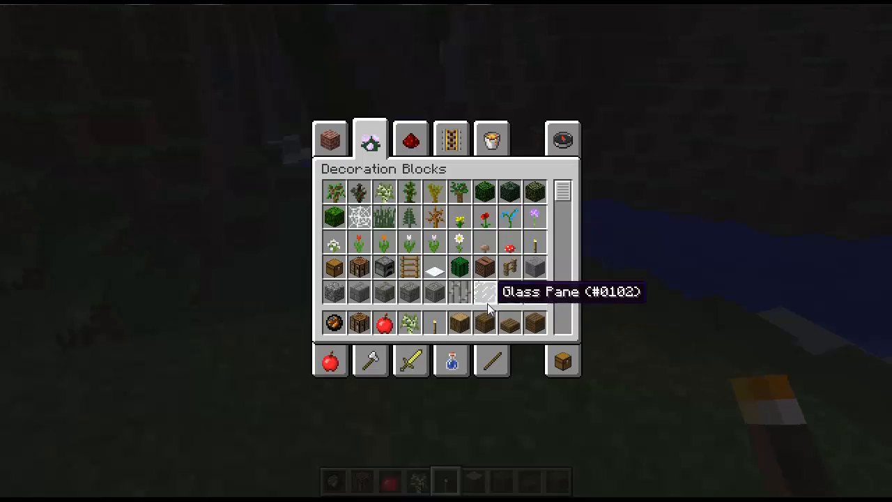
click(331, 362)
click(340, 136)
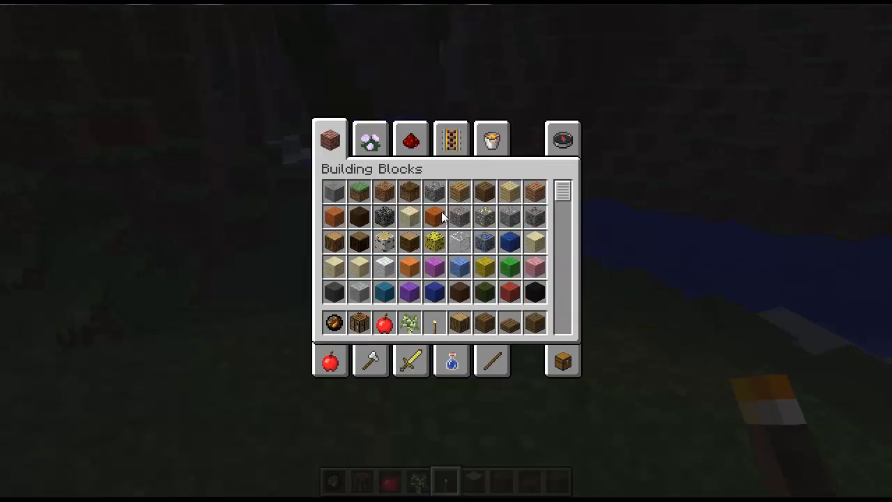
click(435, 241)
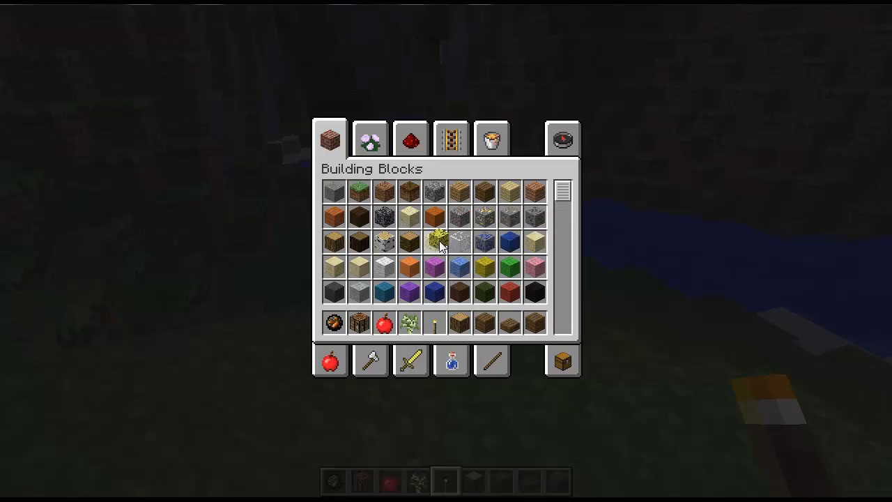
click(334, 323)
key(e)
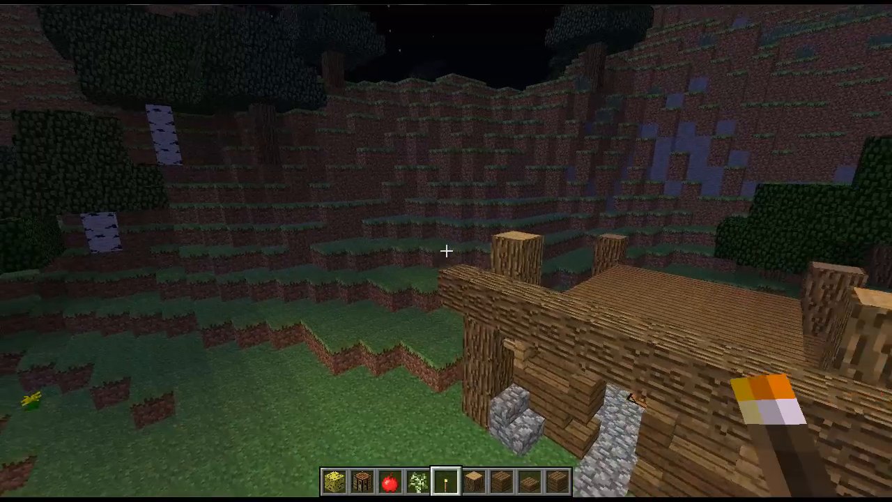
scroll(446, 251, down, 1)
scroll(447, 251, down, 4)
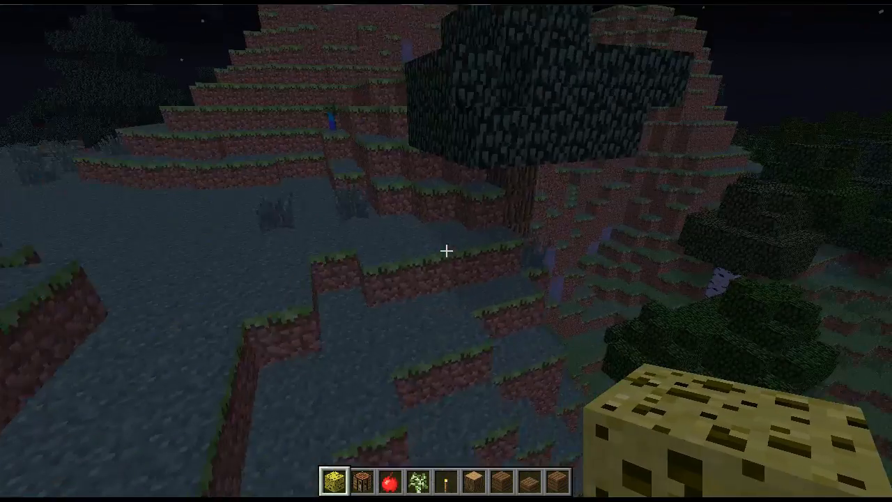
- Fly to the grassy hilltop and place a floating sponge marker above it, removing the supporting sponge blocks
key(w)
key(space)
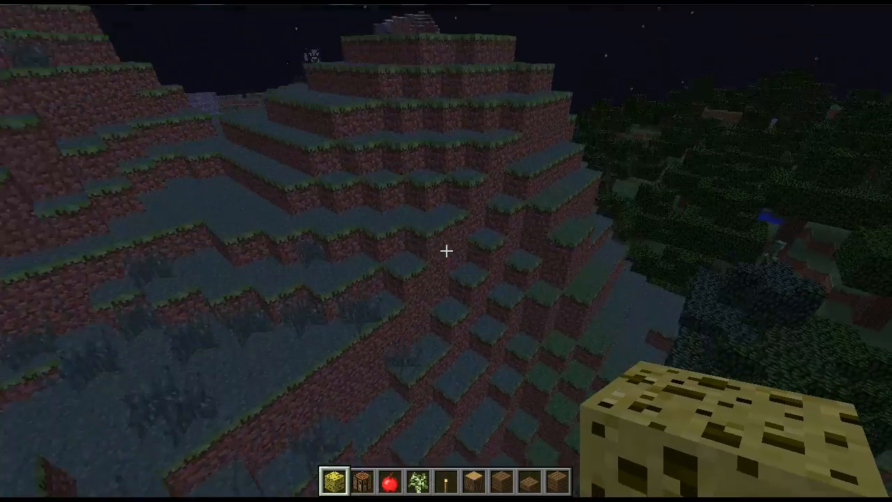
key(shift)
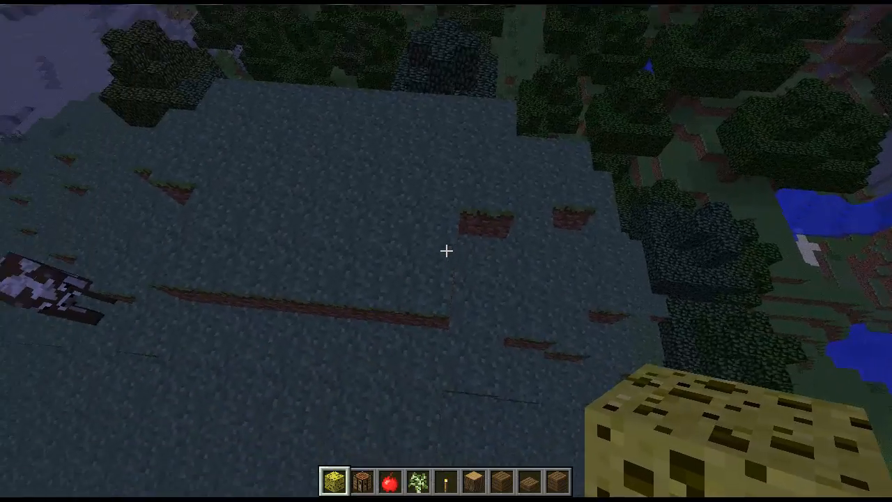
right_click(446, 251)
right_click(446, 251)
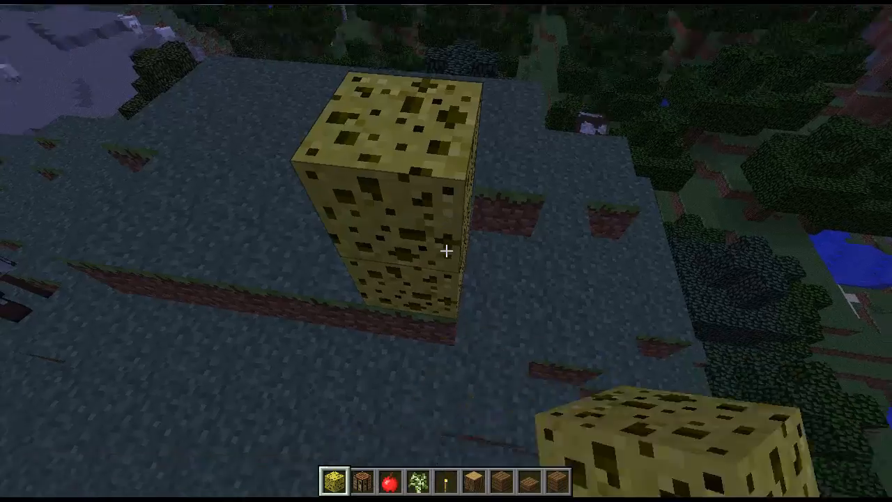
click(446, 251)
key(space)
right_click(446, 251)
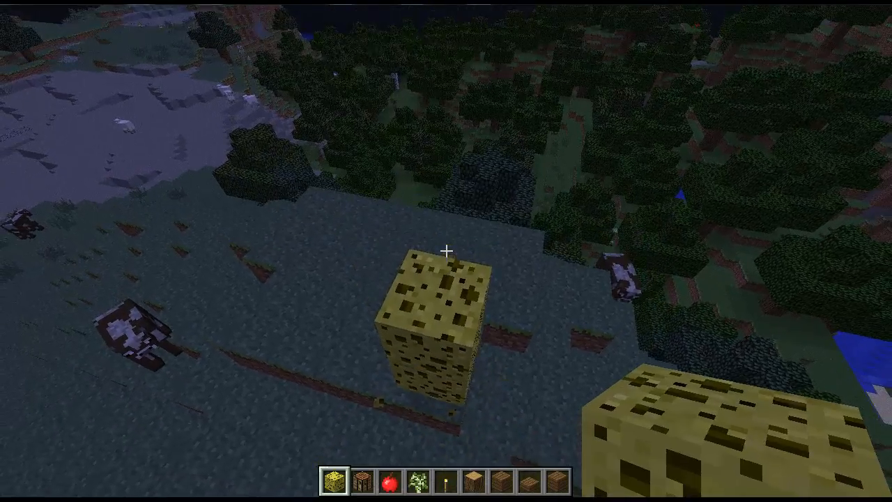
right_click(447, 251)
right_click(446, 251)
click(446, 251)
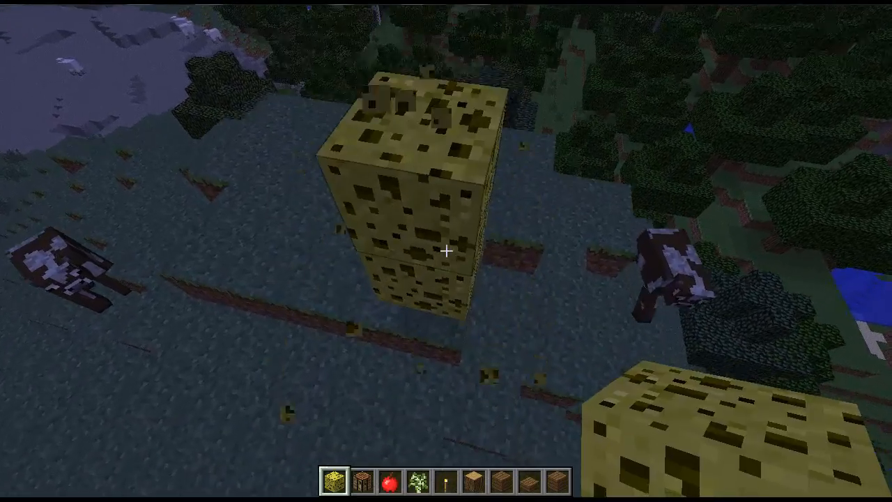
click(446, 251)
click(446, 251)
- Fly over the house to the surrounding forest and place sponge marker blocks above the treetops, breaking the supporting ones
key(w)
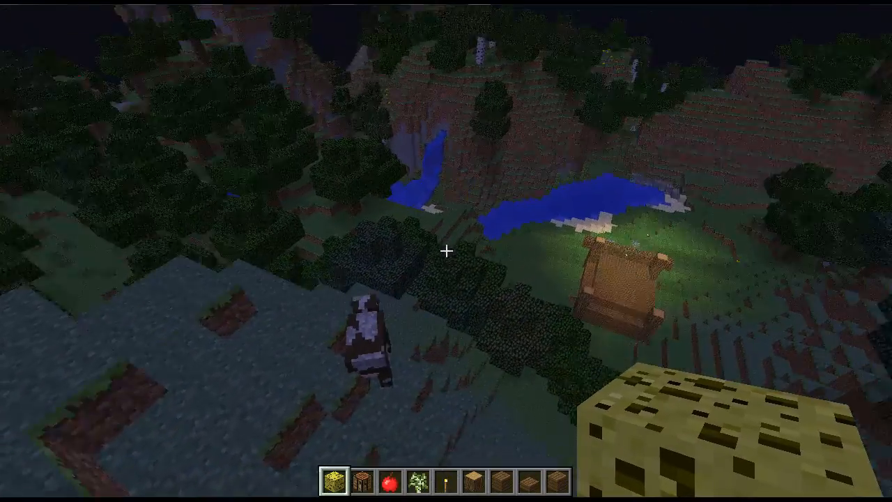
key(w)
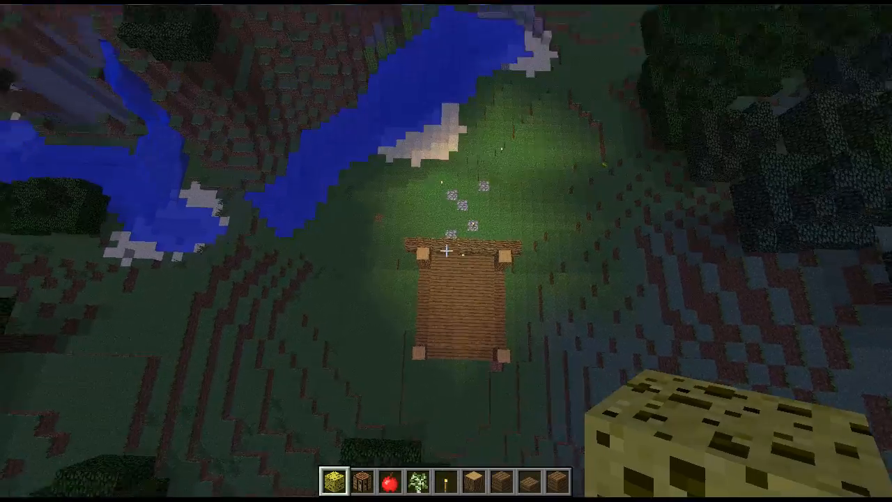
key(w)
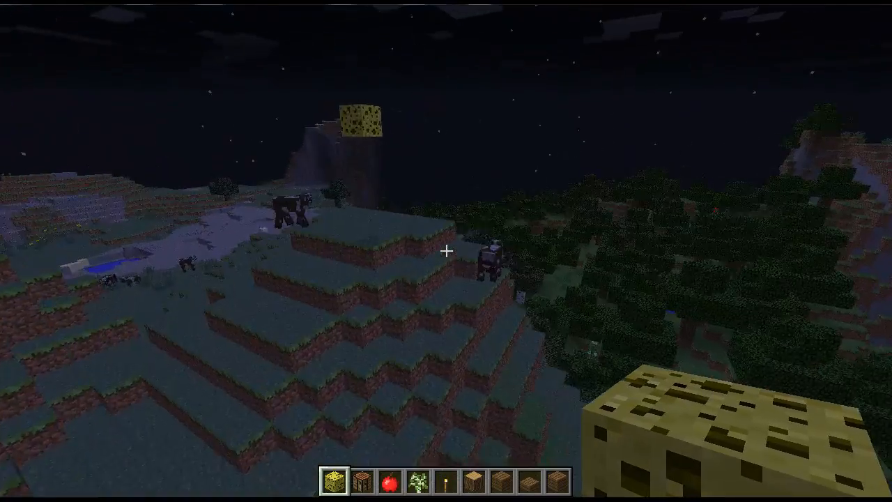
key(w)
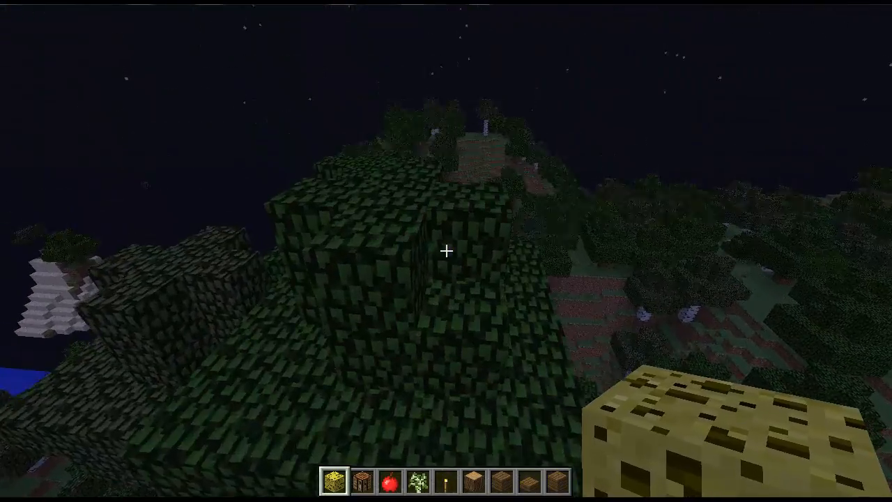
right_click(446, 251)
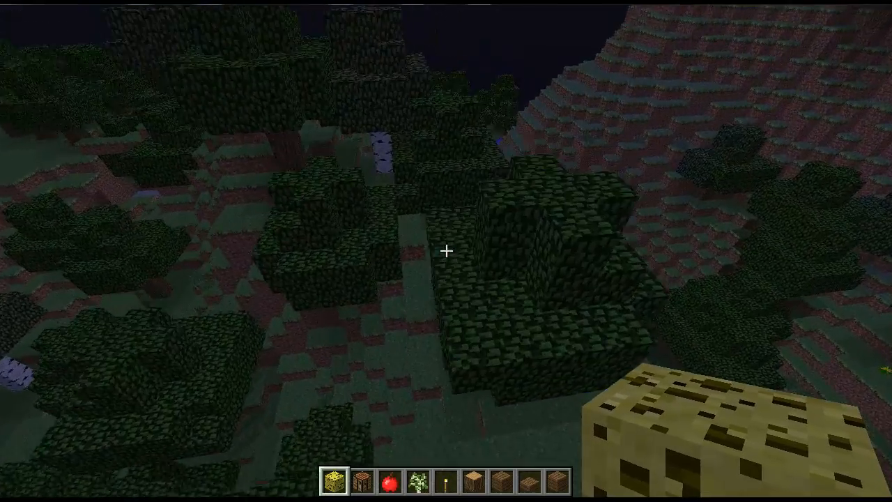
right_click(447, 251)
click(446, 251)
right_click(446, 251)
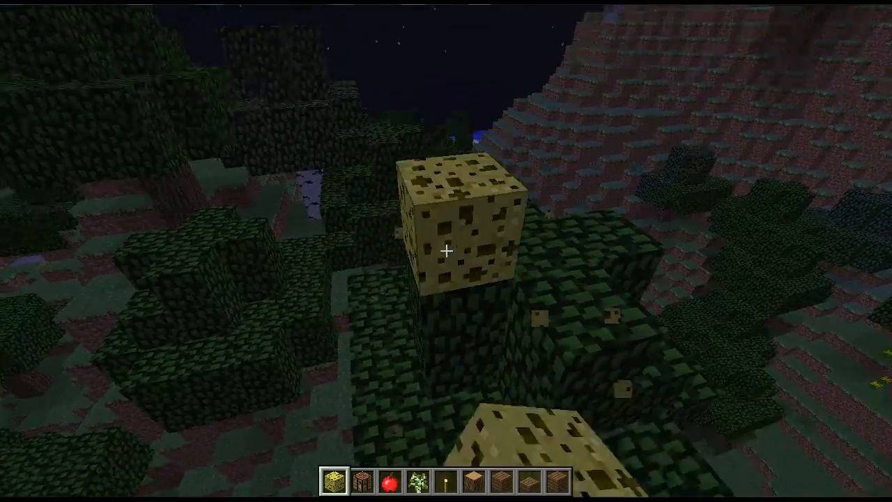
right_click(446, 251)
click(446, 251)
right_click(446, 251)
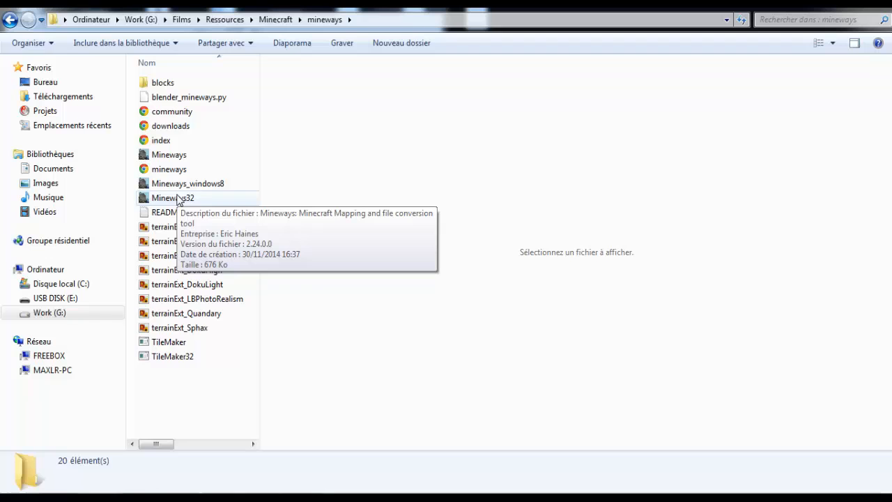
- Look over the Mineways executables and the terrain texture files in the mineways folder
click(177, 201)
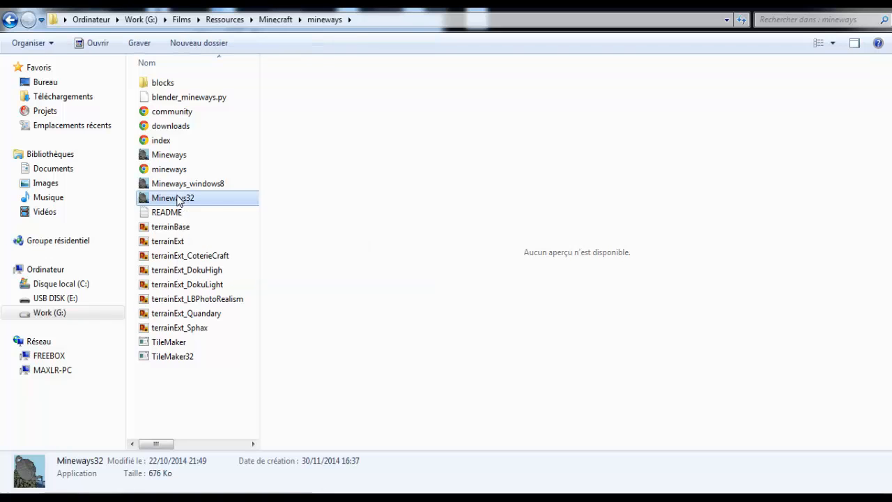
click(254, 184)
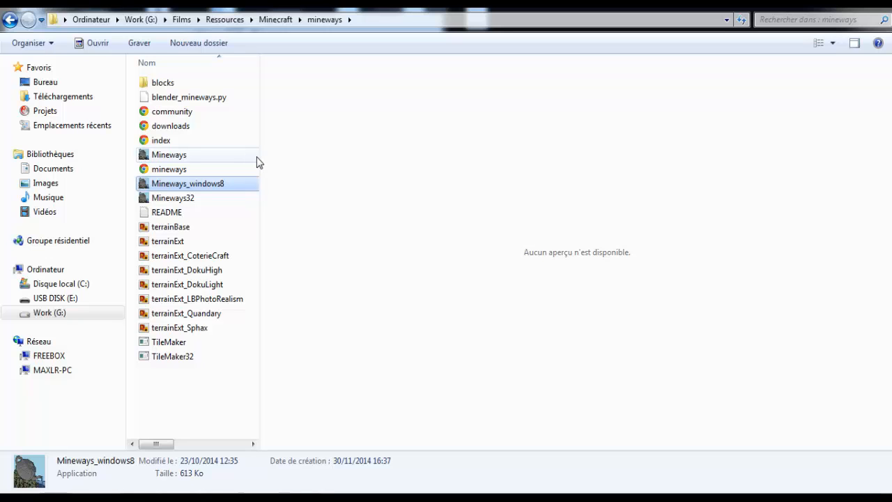
mouse_move(256, 162)
drag(140, 231, 200, 319)
click(195, 413)
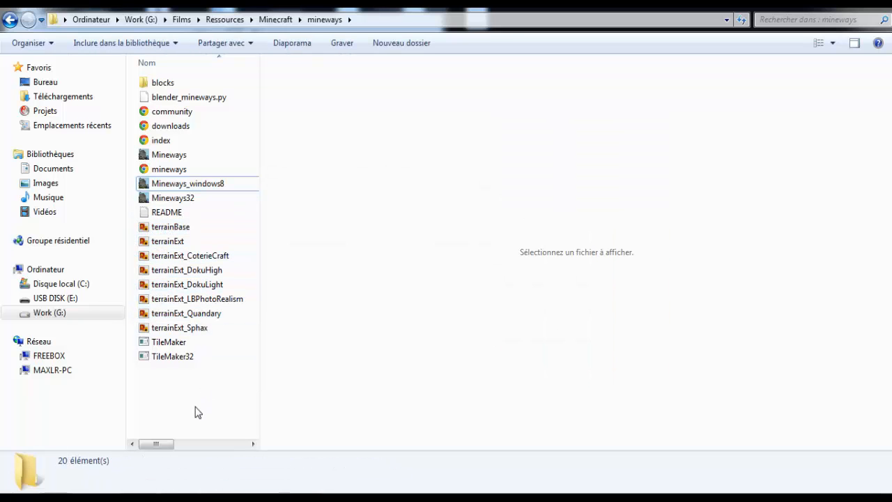
- Launch Mineways from the mineways folder, allow it to run, and maximize its window
double_click(165, 157)
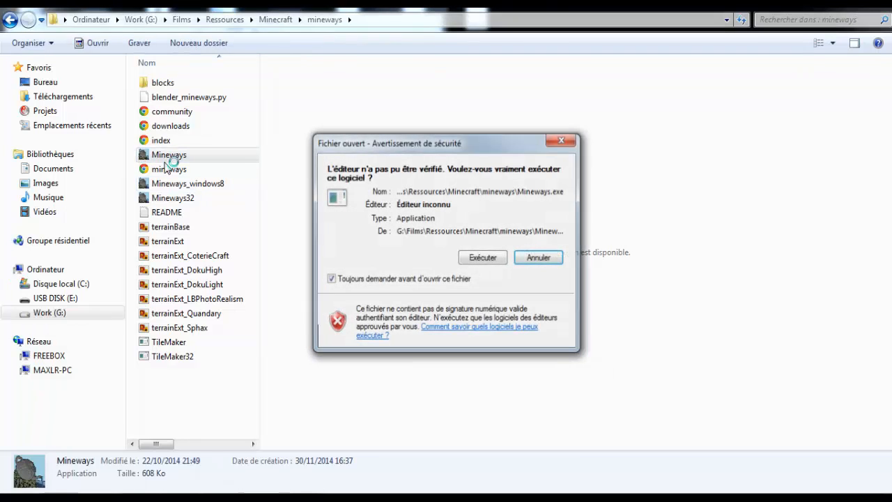
click(483, 261)
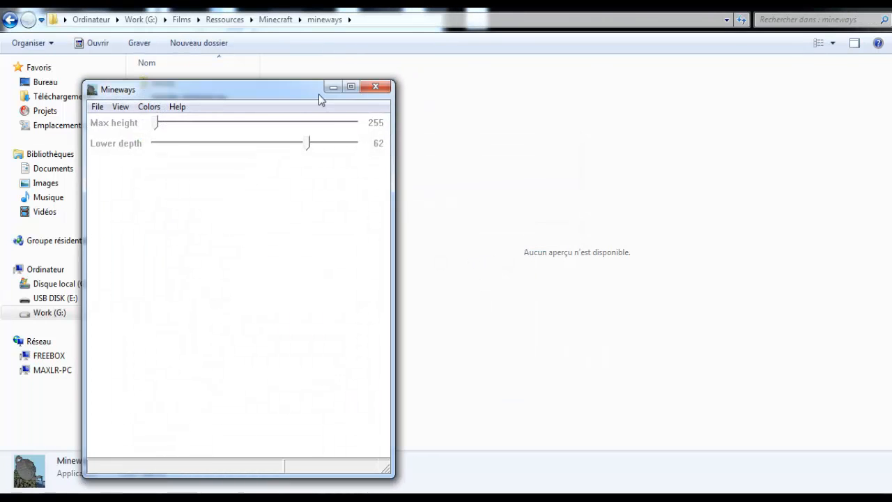
double_click(319, 94)
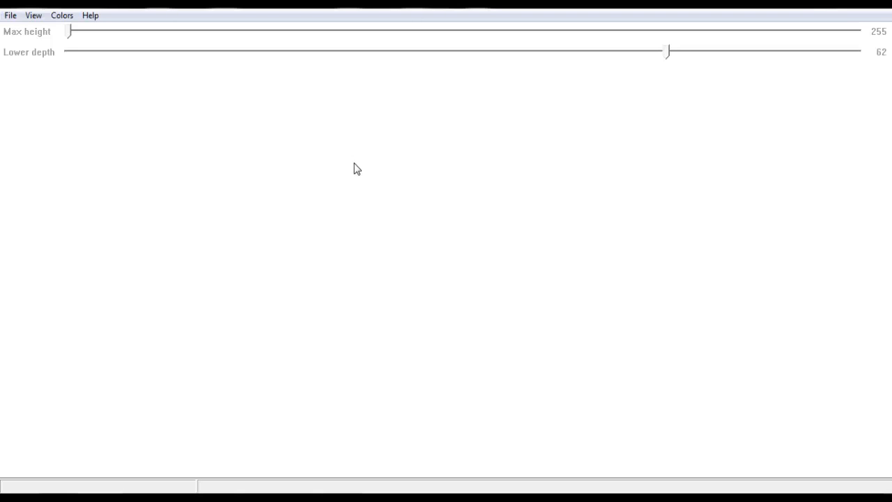
click(12, 15)
mouse_move(45, 32)
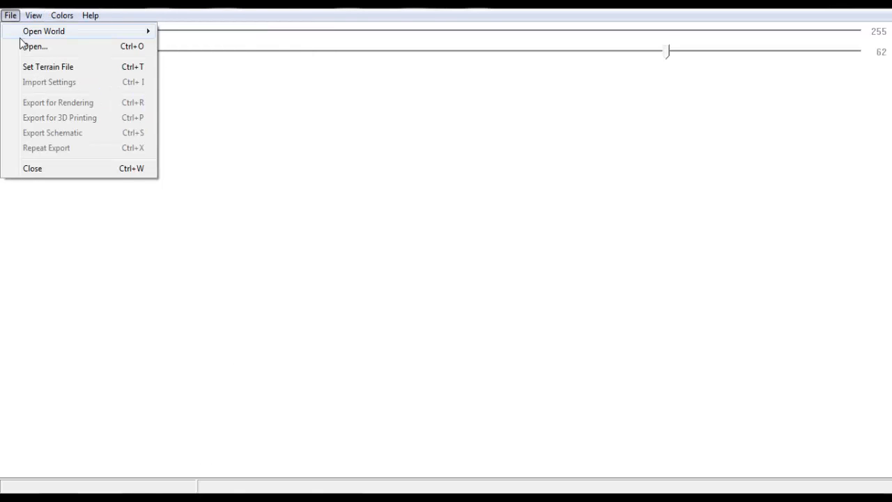
click(24, 46)
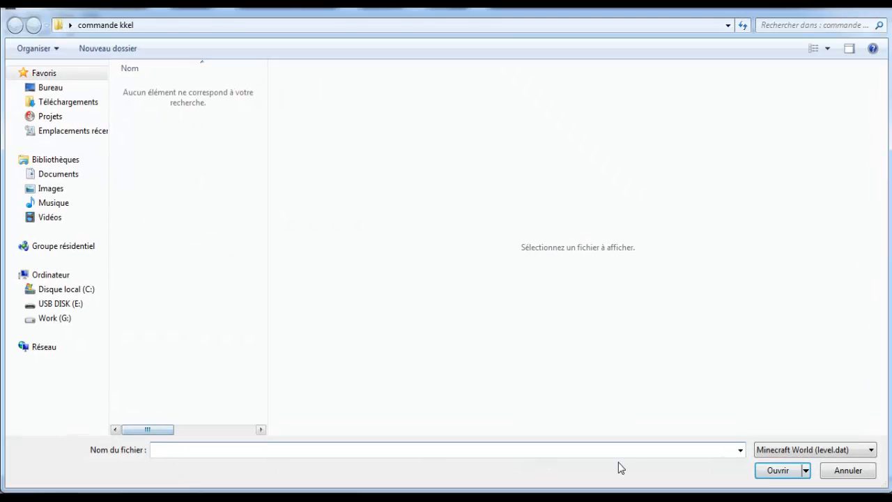
key(Escape)
- Open the TUTO MINEWAYS world and bring the western part of its map into view
click(10, 15)
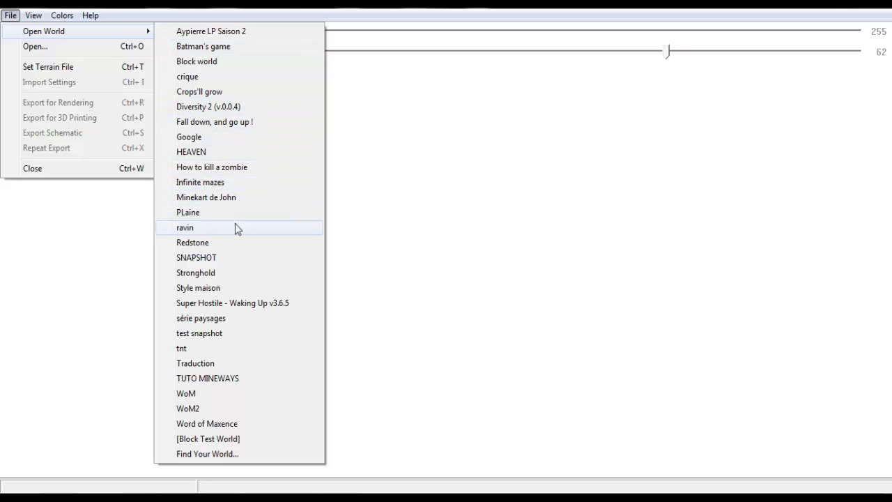
click(235, 382)
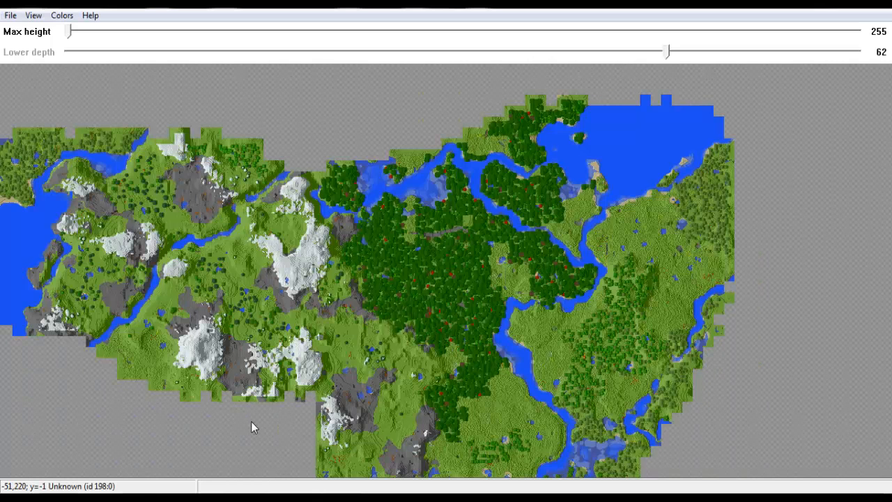
drag(250, 420, 688, 388)
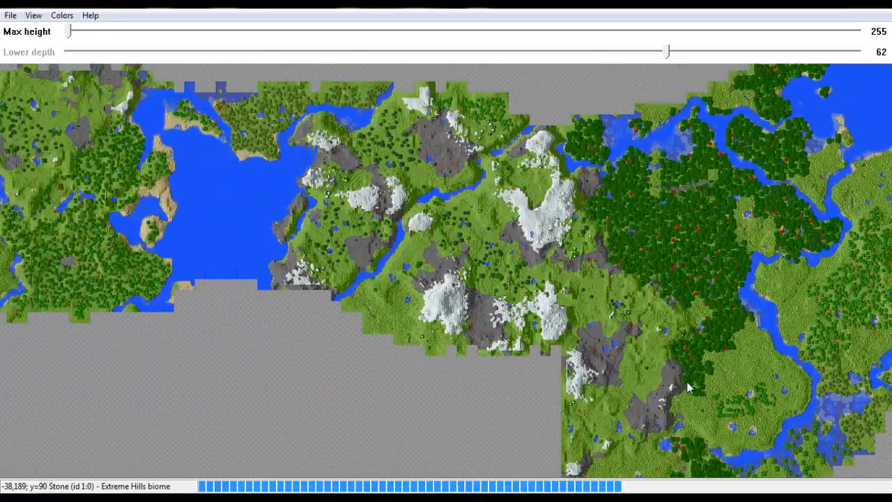
- Select the rectangular map area around the house bounded by the sponge markers and accept setting the lower depth to 61
drag(324, 275, 450, 315)
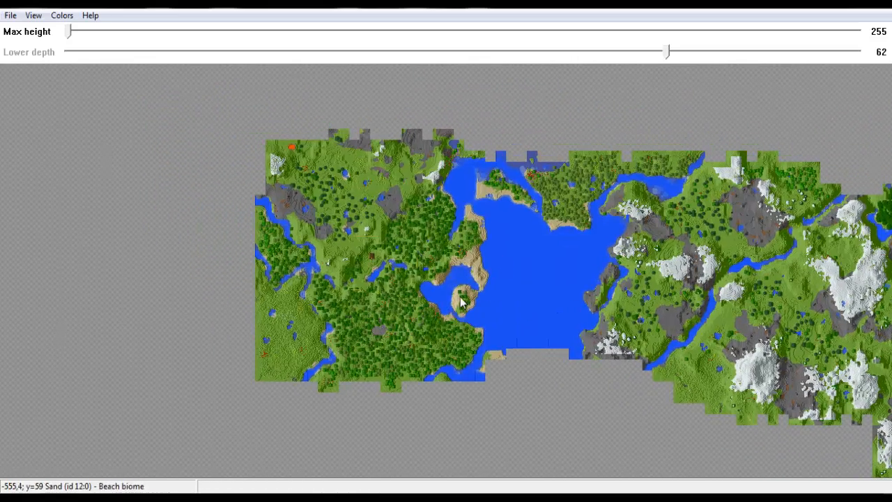
scroll(369, 306, up, 2)
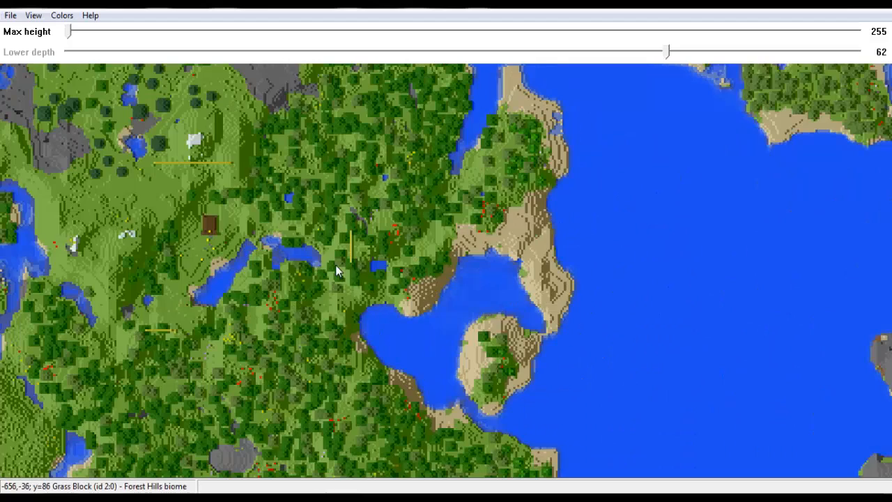
drag(337, 265, 492, 260)
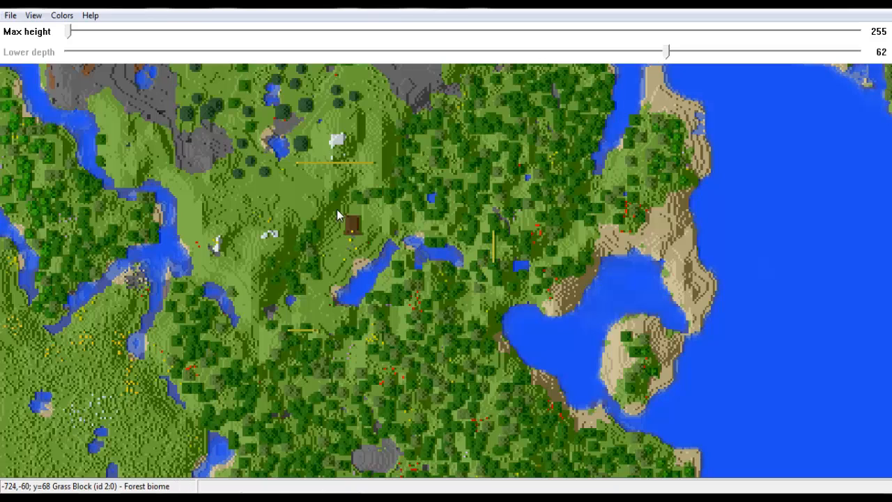
click(216, 156)
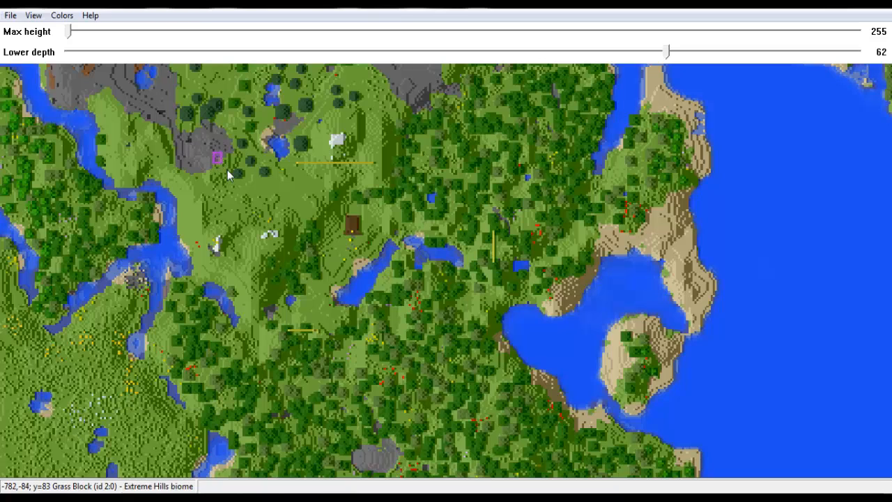
right_drag(256, 201, 499, 337)
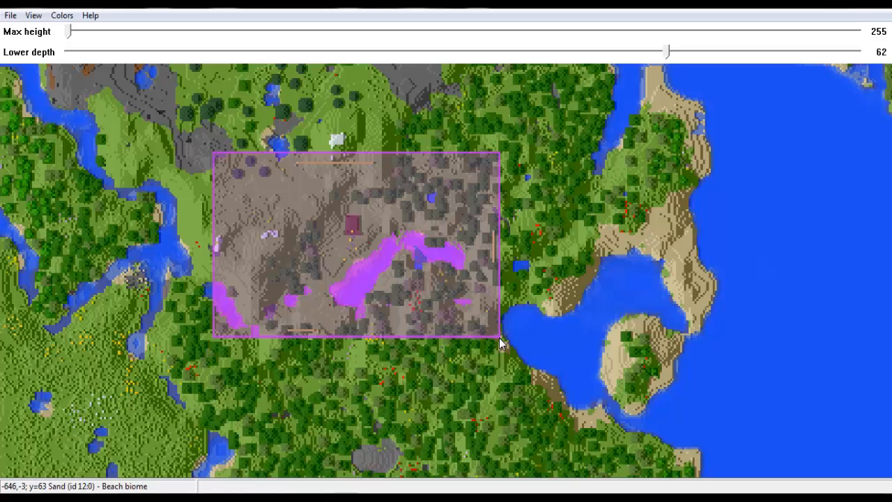
right_drag(499, 338, 499, 337)
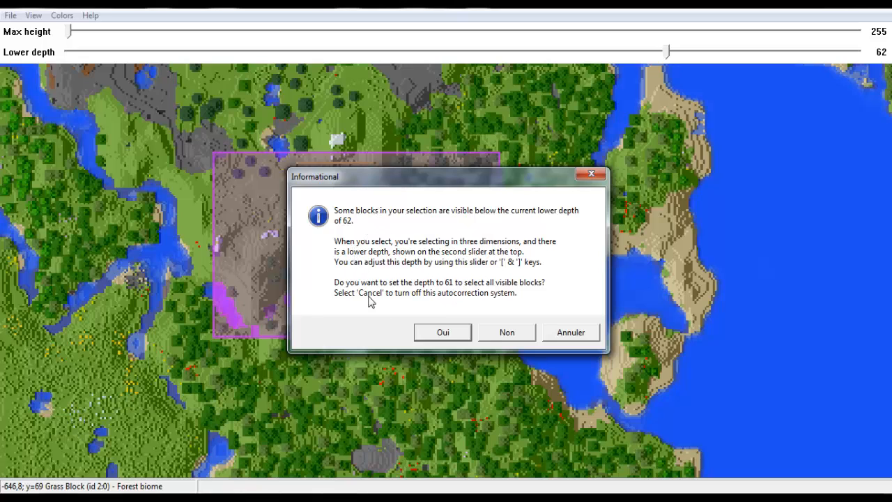
click(437, 333)
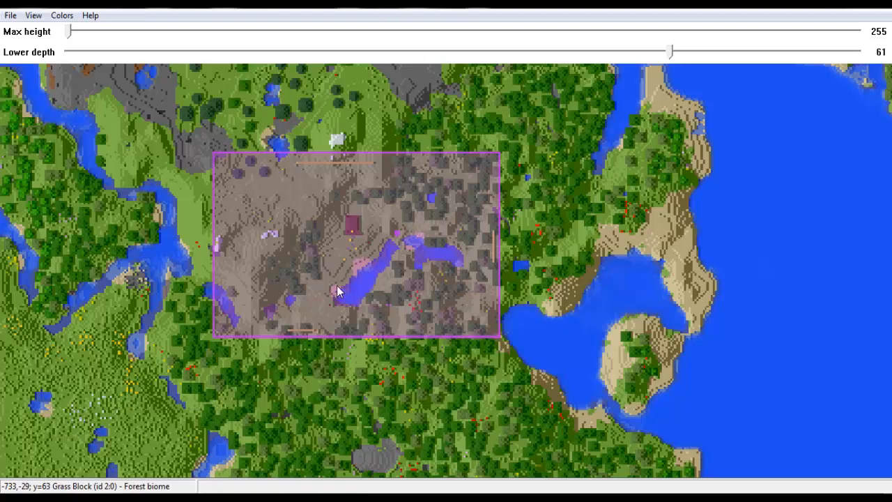
- Limit the selected area to a max height of 105 and a lower depth of 60
middle_click(386, 262)
drag(337, 375, 415, 384)
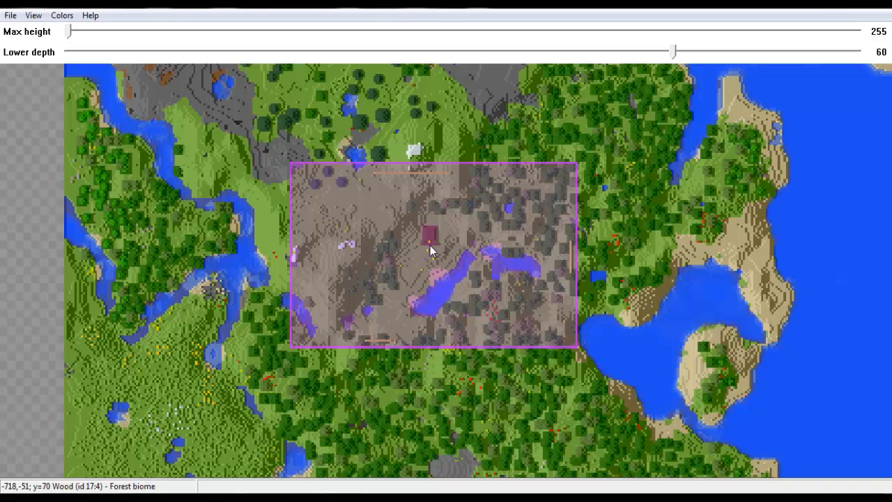
drag(70, 32, 540, 73)
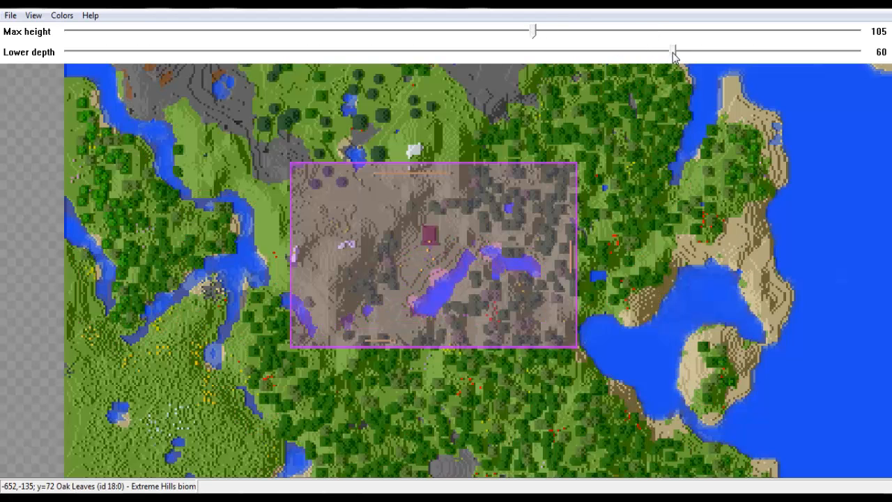
drag(673, 56, 625, 62)
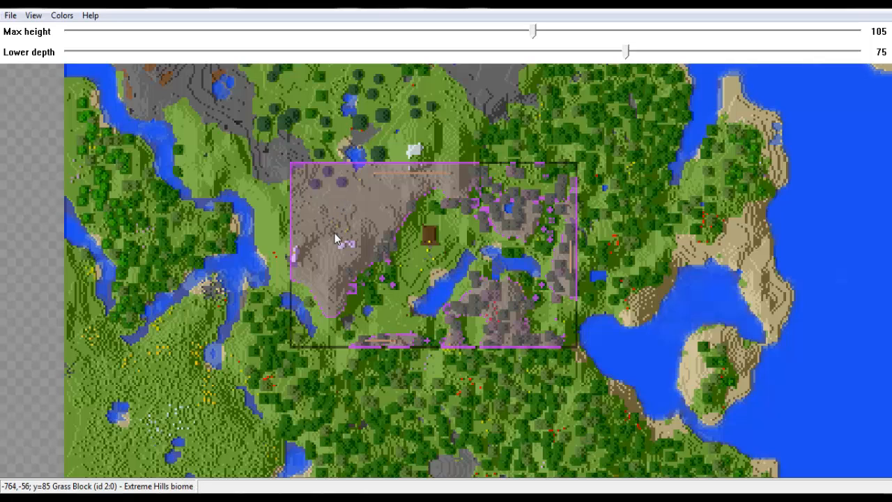
drag(630, 55, 675, 55)
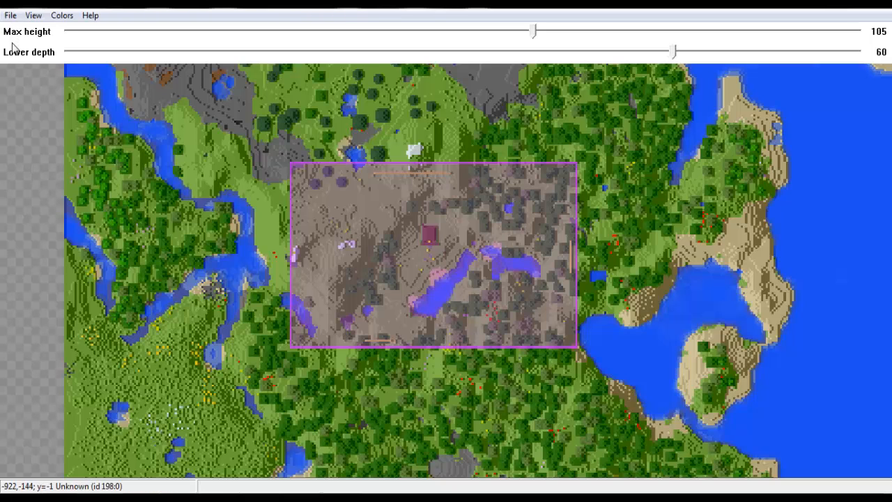
- Browse the available terrain files, previewing the terrainExt_Quandary and terrainExt_LBPhotoRealism textures
click(11, 15)
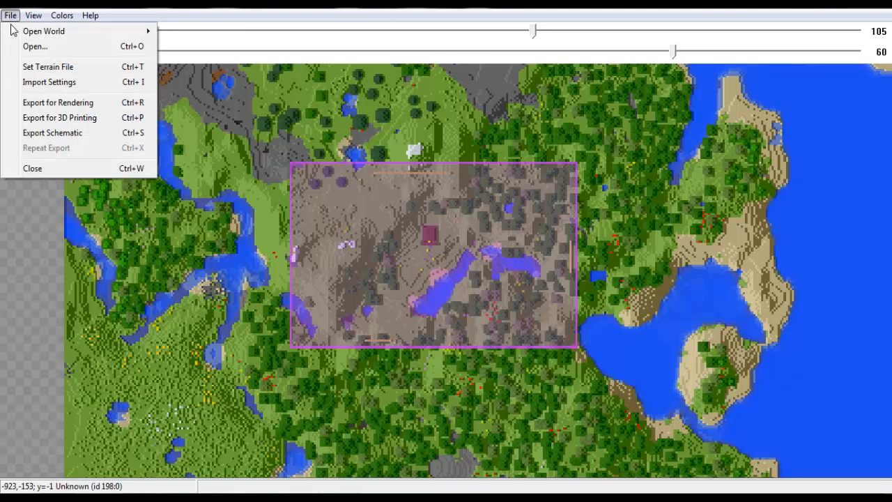
click(77, 66)
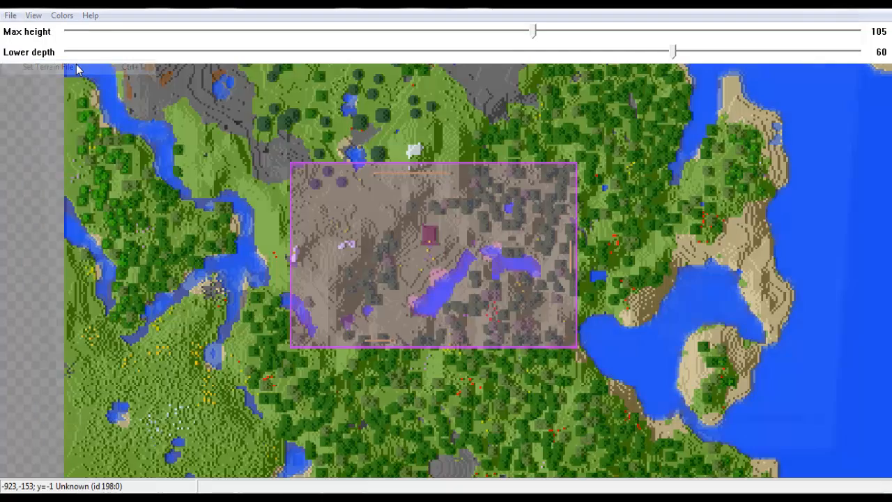
drag(265, 203, 225, 356)
click(176, 326)
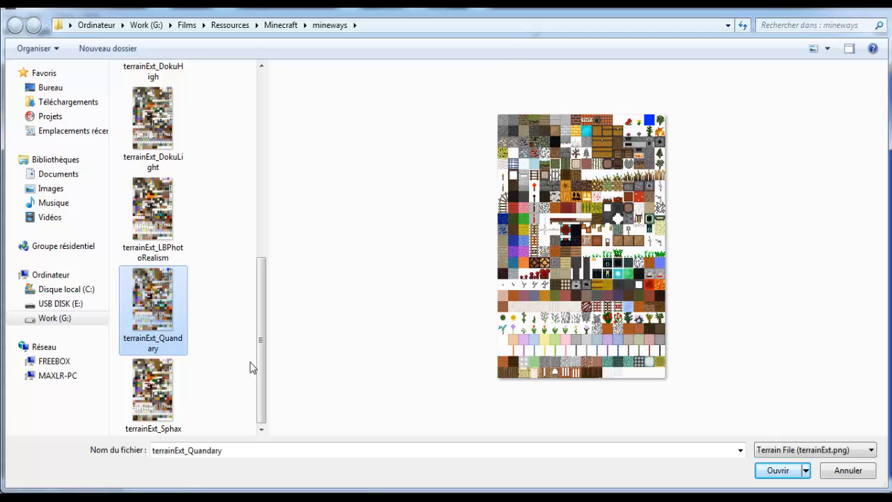
click(183, 232)
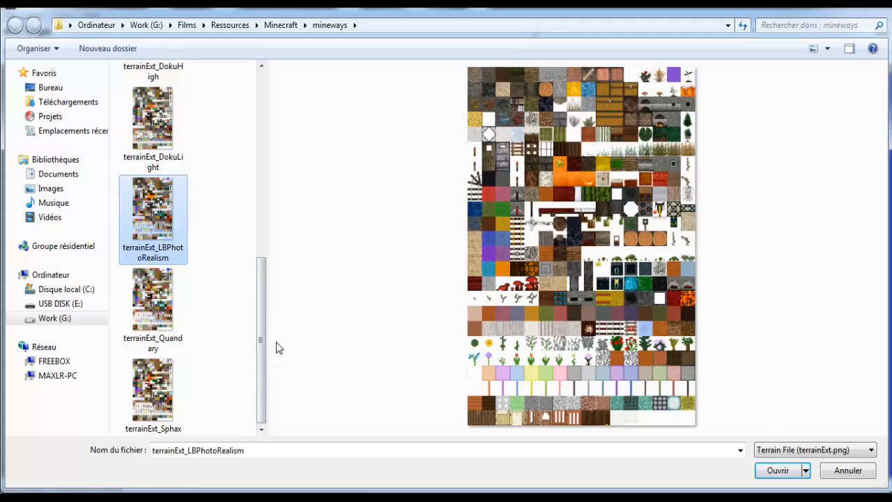
drag(256, 356, 254, 300)
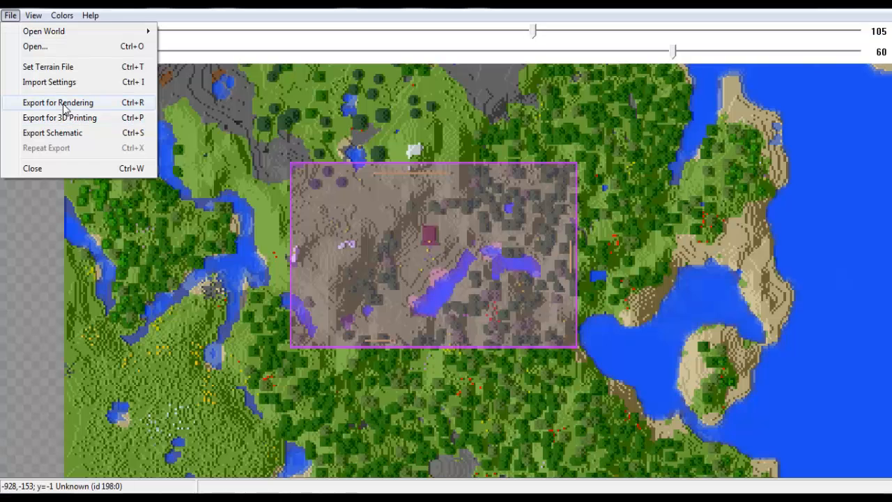
- Export the selection for rendering to the Desktop as a Wavefront OBJ, absolute file named fvyhg
click(64, 108)
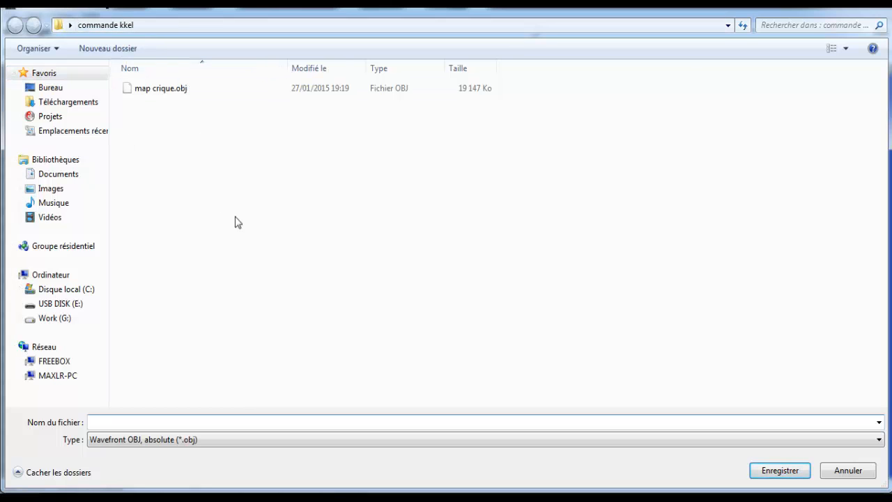
click(71, 89)
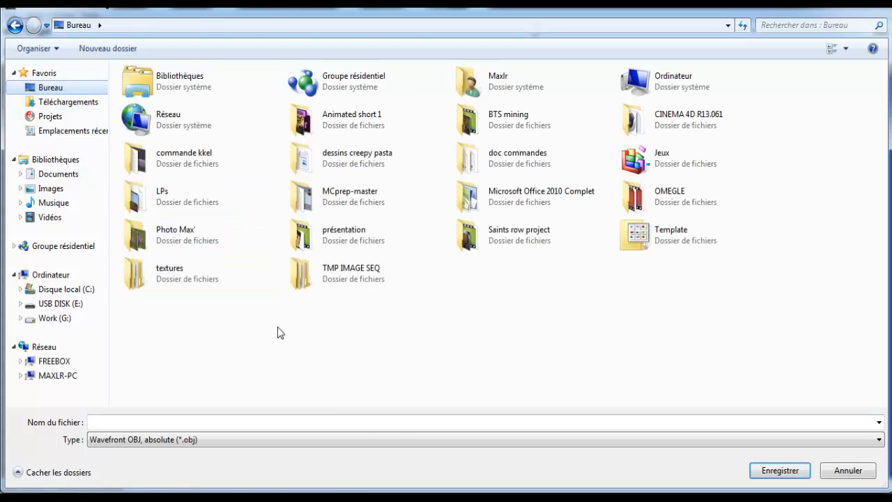
click(217, 427)
text(fvyhg)
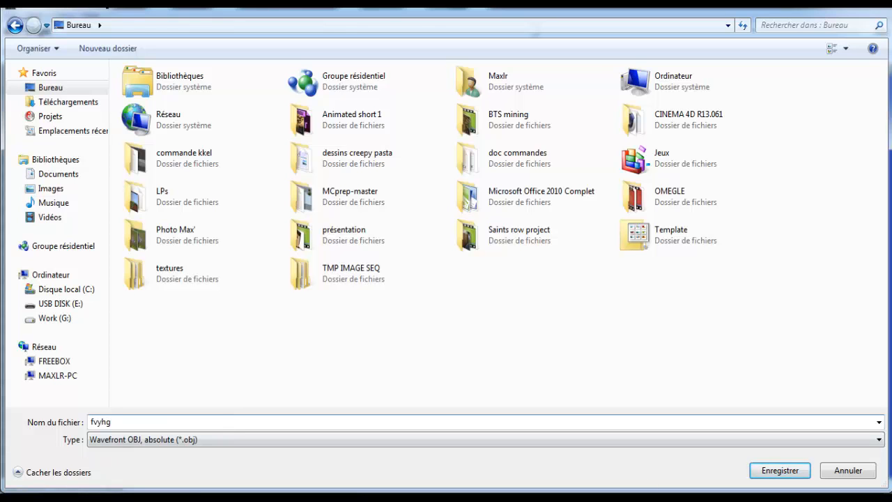
click(769, 470)
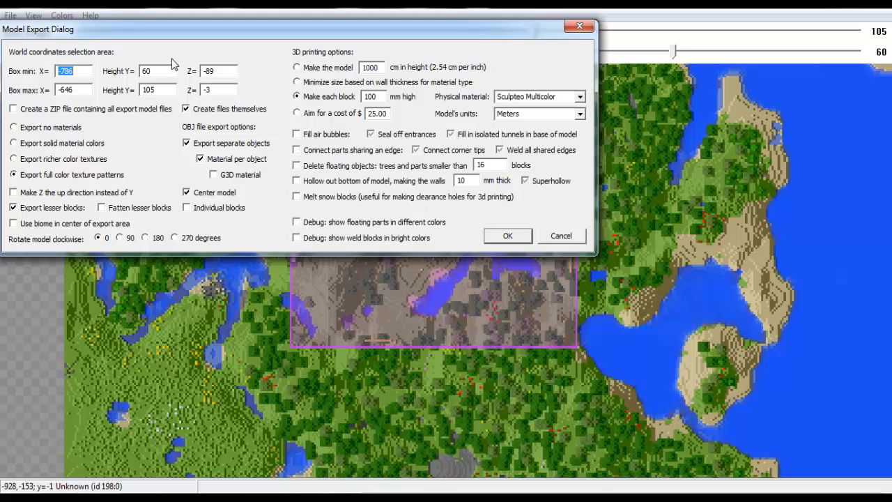
- Export the model with separate objects and full color texture patterns, leaving material per object and individual blocks disabled
drag(98, 35, 99, 50)
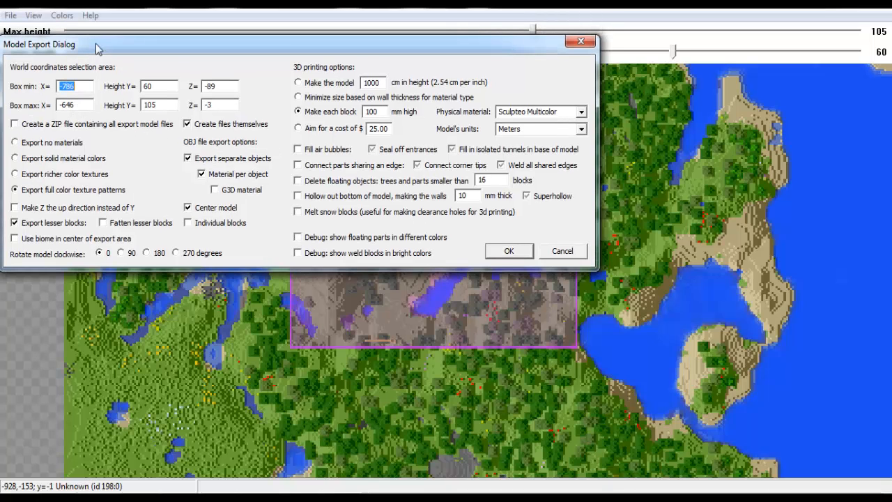
drag(151, 43, 154, 34)
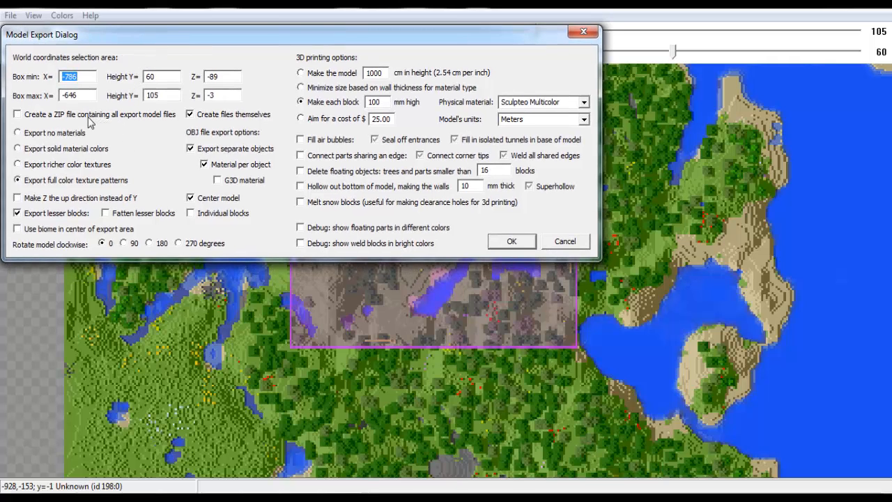
click(191, 150)
click(190, 148)
click(204, 165)
click(191, 214)
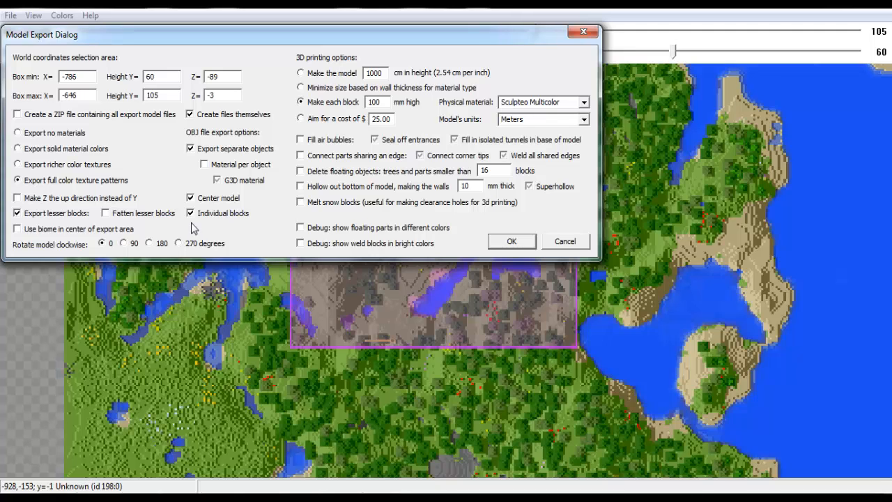
click(191, 213)
click(510, 242)
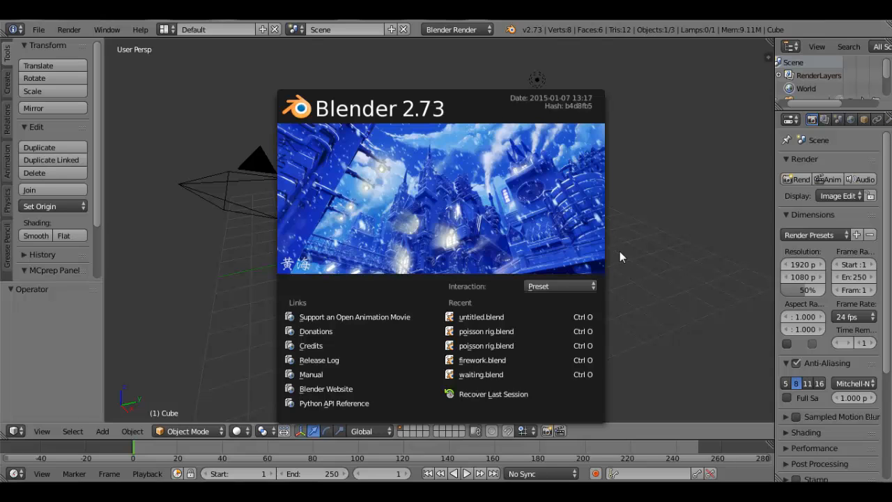
- Switch to Blender, delete all the default scene objects, and collapse the tool shelf beside the 3D view
click(619, 256)
key(a)
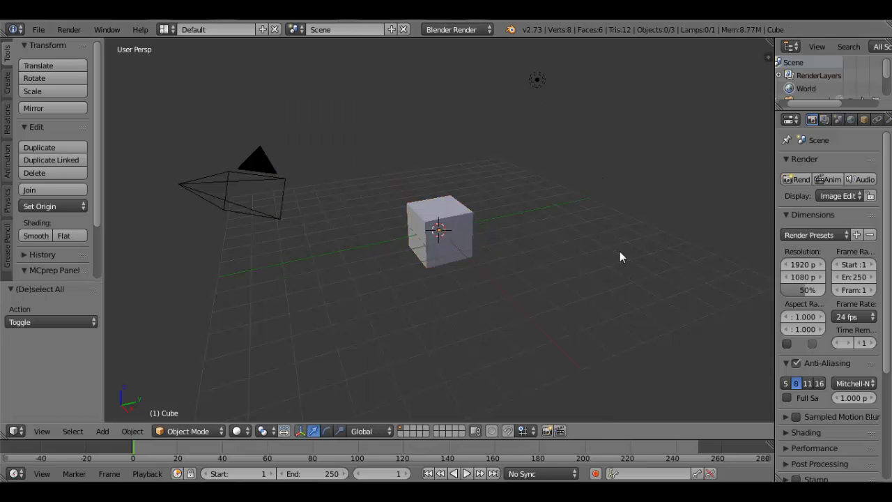
key(a)
key(x)
click(620, 256)
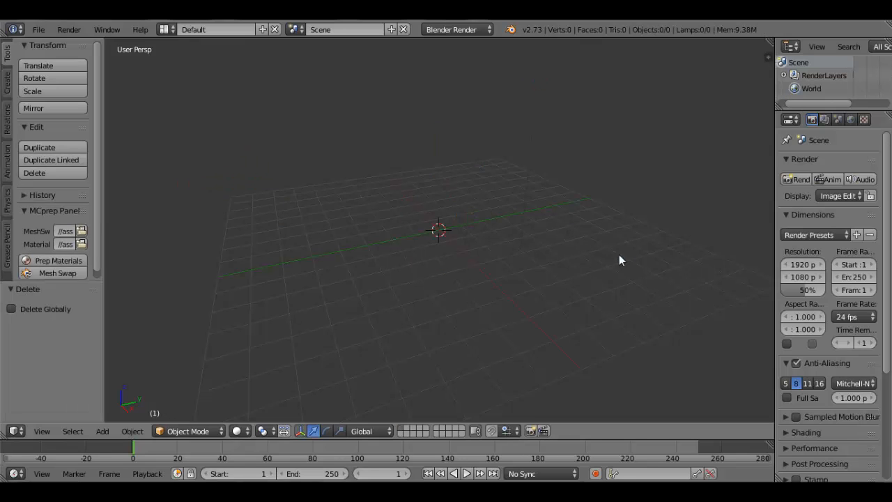
middle_drag(414, 265, 518, 277)
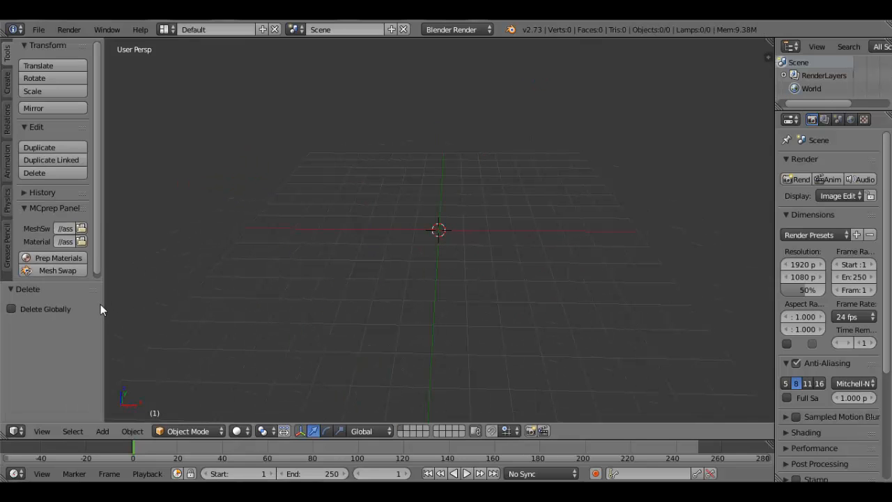
drag(105, 307, 6, 323)
scroll(275, 272, down, 5)
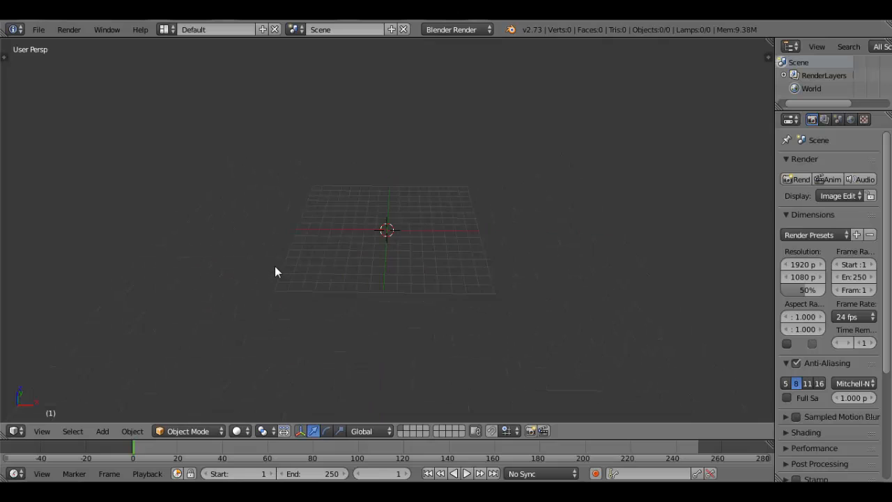
middle_drag(384, 270, 432, 265)
- Import the Wavefront file fvyhg.obj from the Desktop into the empty scene
click(39, 30)
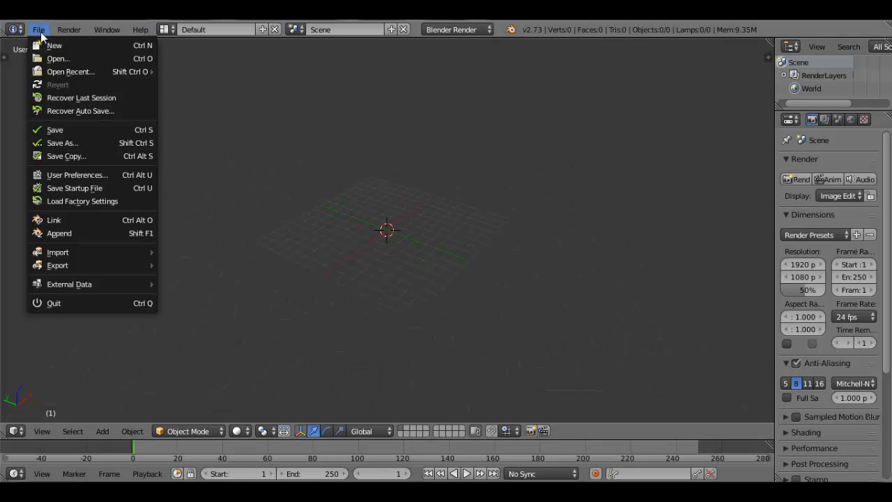
mouse_move(90, 251)
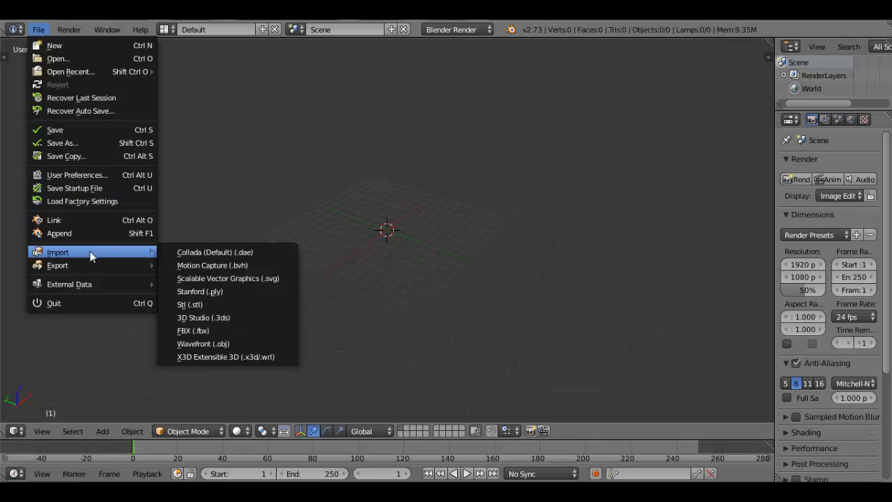
click(246, 344)
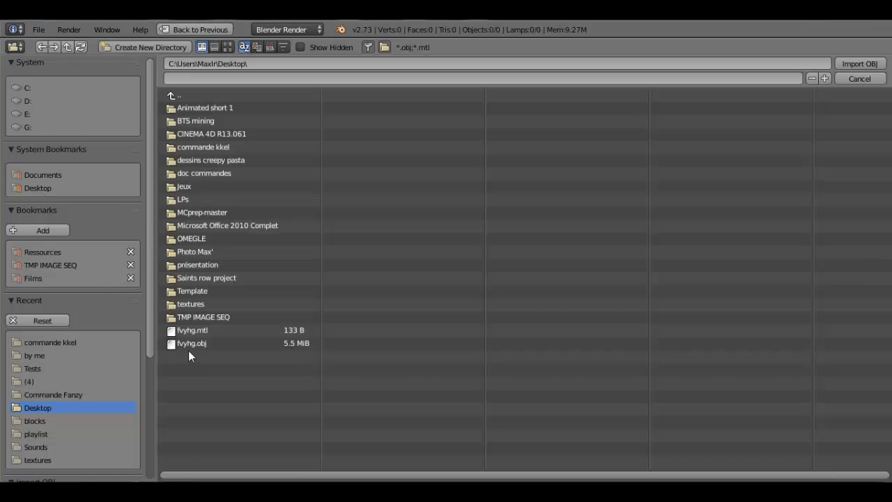
click(210, 344)
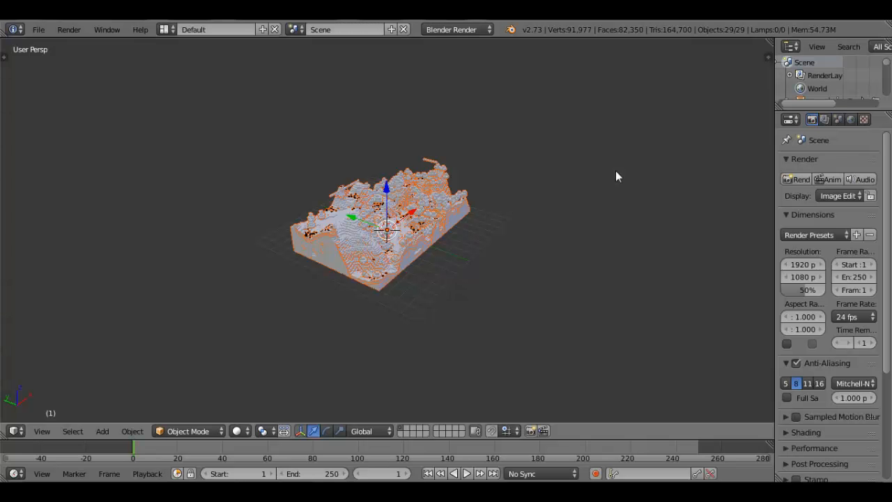
scroll(409, 235, down, 8)
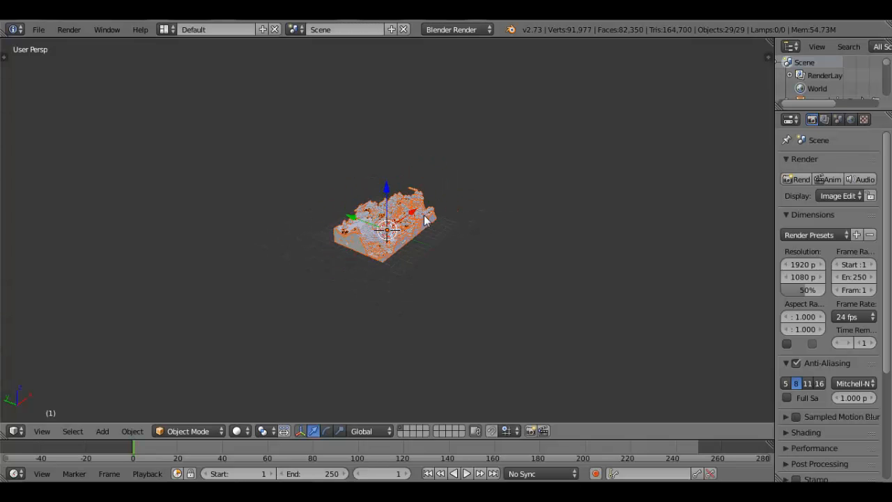
scroll(409, 235, down, 2)
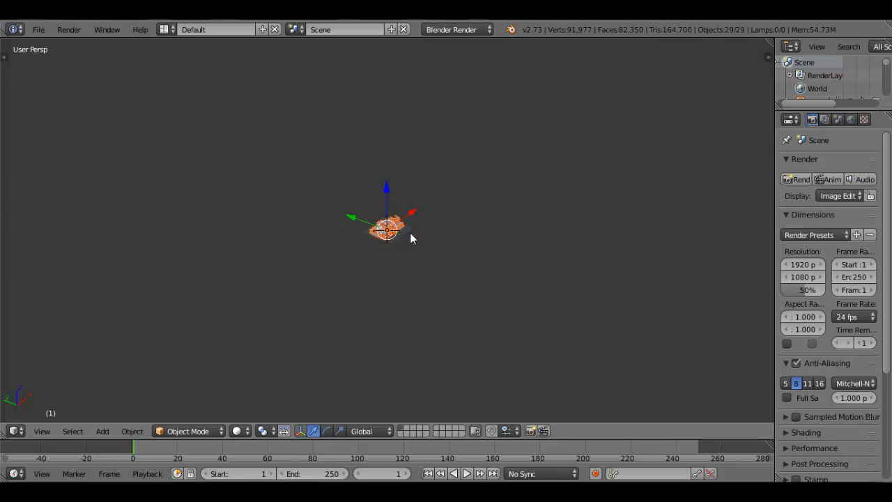
key(s)
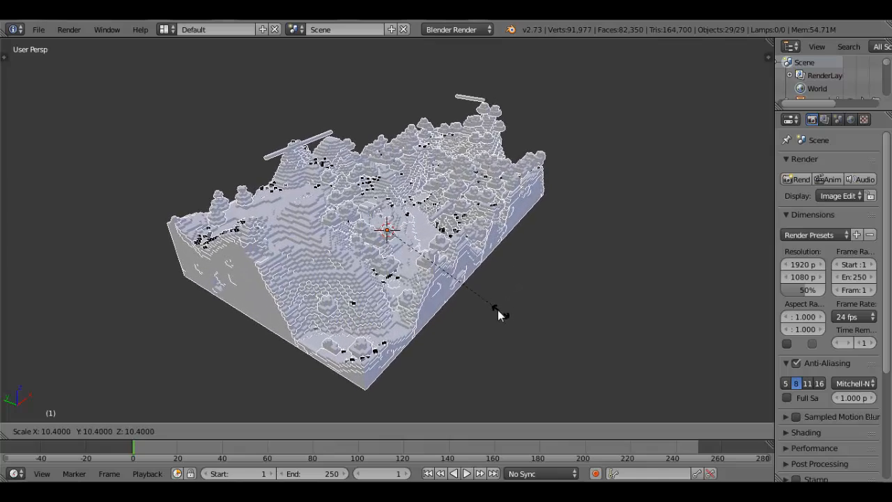
key(Escape)
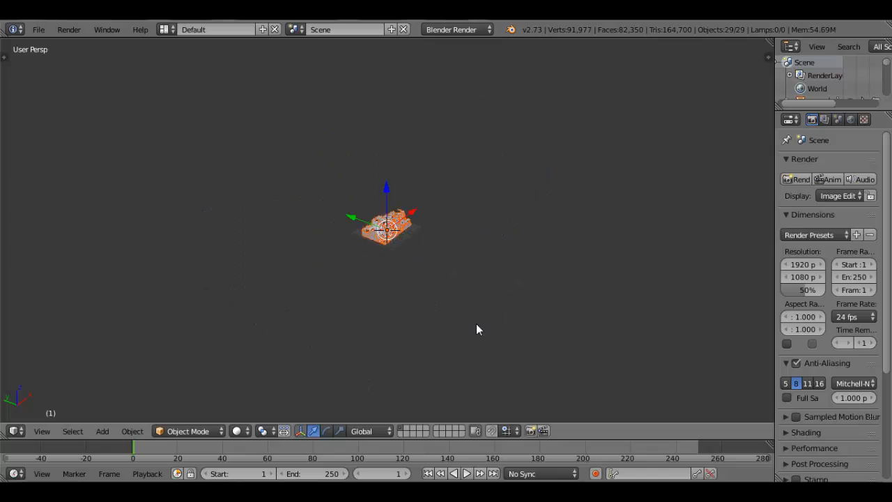
- Scale all the imported terrain objects up uniformly by a factor of 10
scroll(476, 324, up, 8)
scroll(467, 290, down, 6)
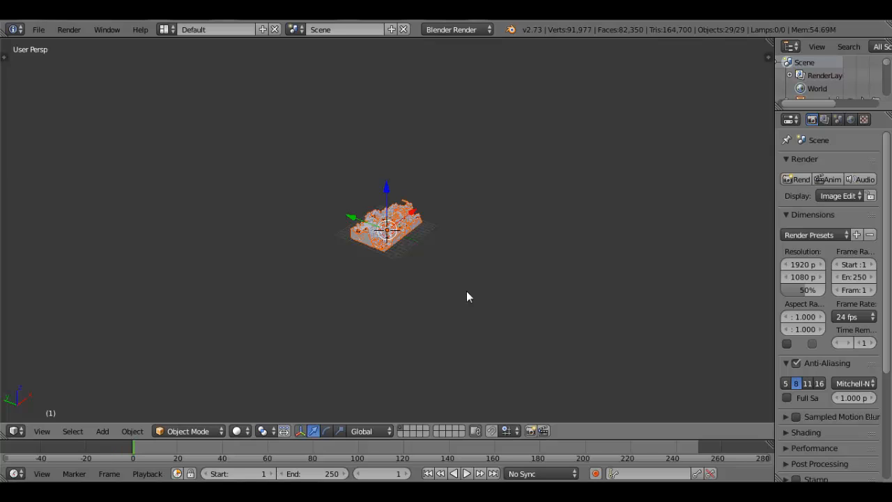
mouse_move(467, 296)
middle_down()
mouse_move(411, 292)
mouse_move(480, 291)
middle_up()
scroll(481, 289, up, 6)
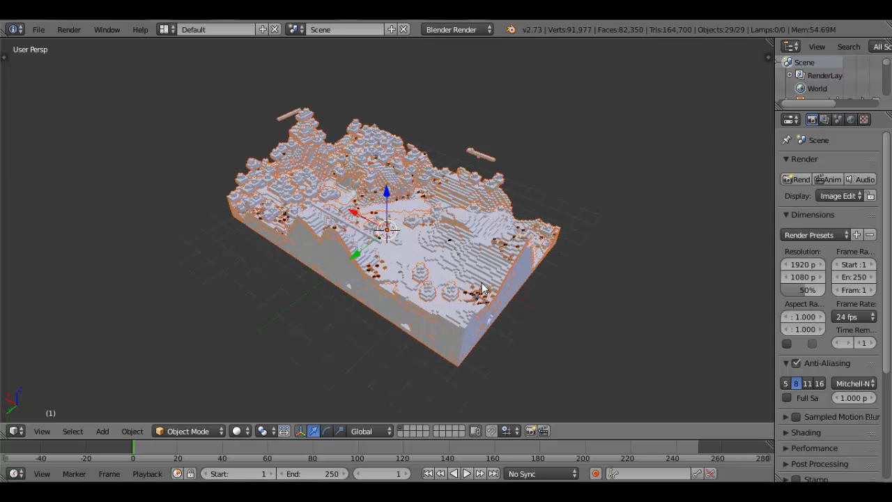
scroll(485, 291, up, 4)
scroll(439, 270, down, 12)
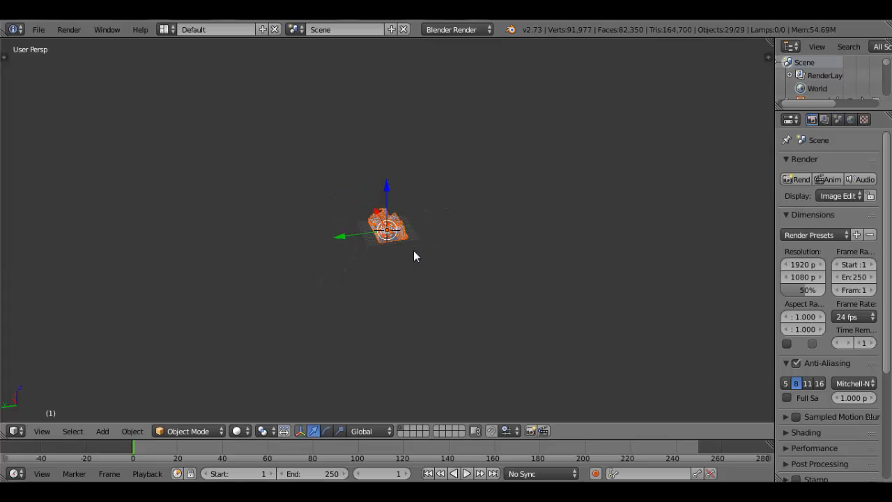
text(s)
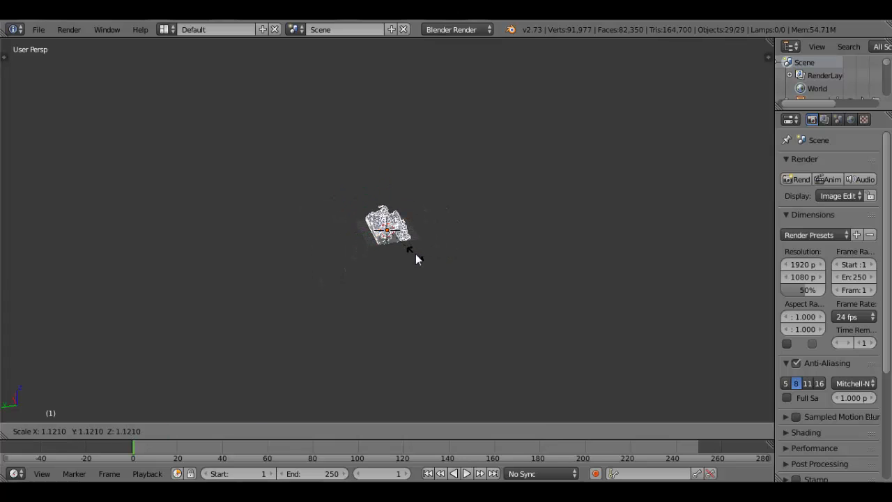
text(10)
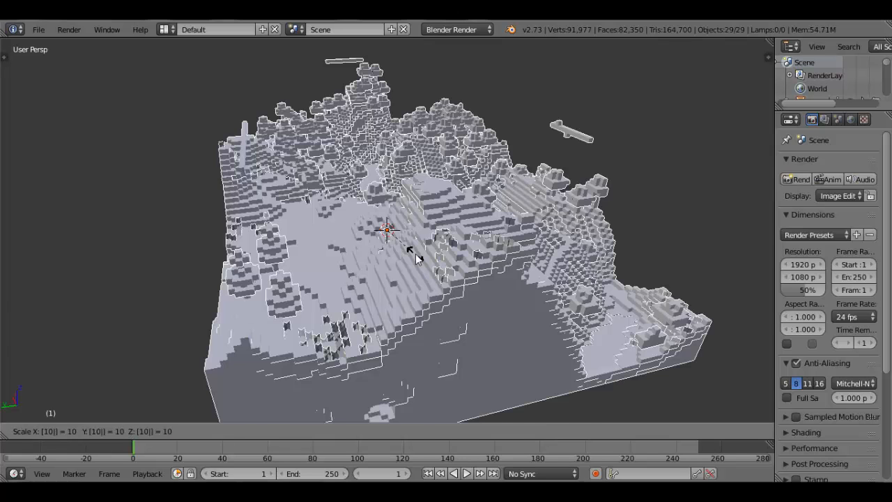
key(Return)
- Examine the enlarged terrain and select the floating sponge beam and the hill below it to check that they are separate objects
scroll(415, 258, up, 8)
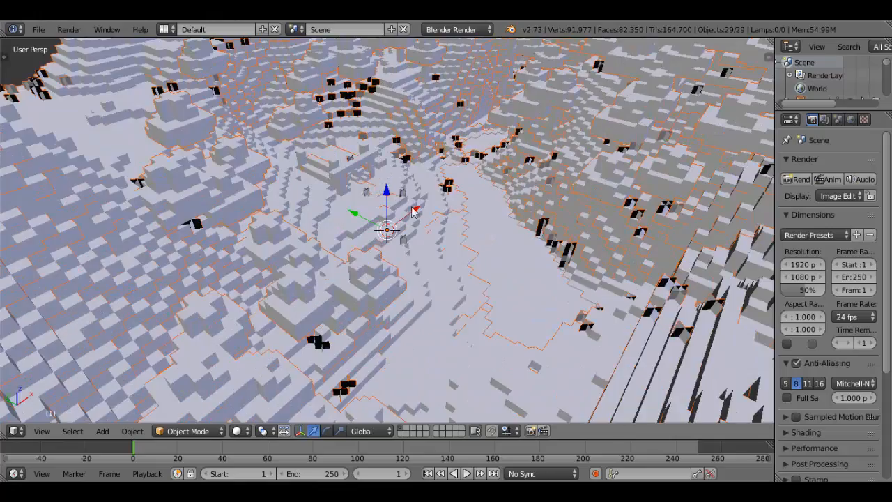
shift+middle_drag(412, 208, 580, 366)
middle_drag(548, 312, 440, 270)
scroll(450, 276, down, 2)
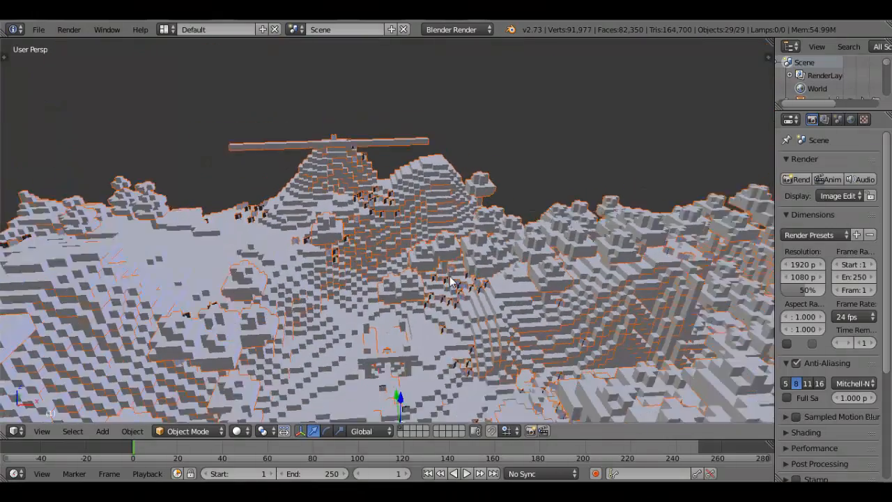
scroll(450, 276, down, 1)
shift+middle_drag(418, 230, 487, 316)
scroll(488, 317, up, 5)
right_click(351, 271)
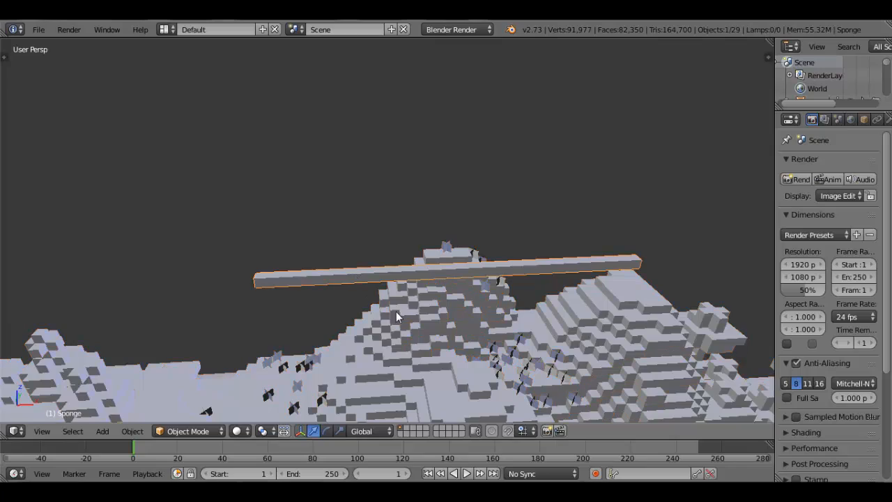
right_click(396, 312)
middle_drag(396, 312, 279, 170)
scroll(470, 322, up, 2)
scroll(502, 330, up, 2)
middle_drag(481, 214, 418, 202)
- Try to extrude a single top face of the grass block mesh on the hillside, using face selection in Edit Mode
right_click(300, 207)
key(Tab)
scroll(336, 270, up, 4)
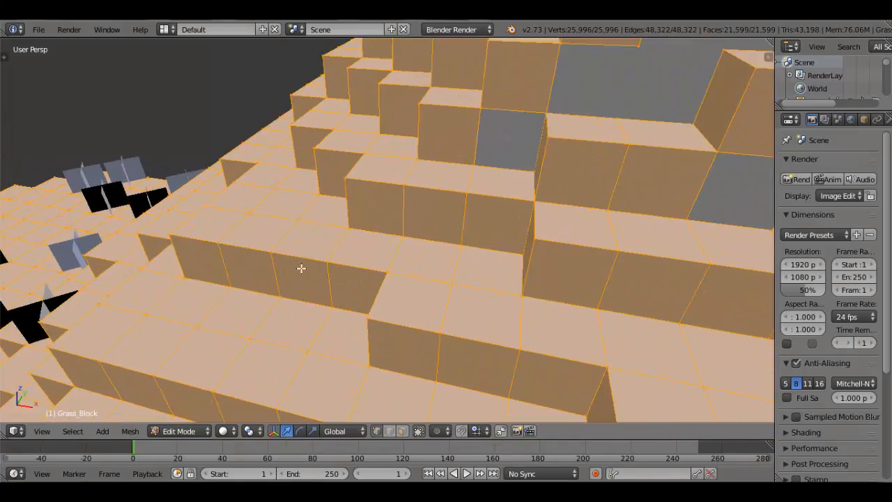
shift+middle_drag(301, 269, 448, 268)
click(404, 431)
right_click(338, 220)
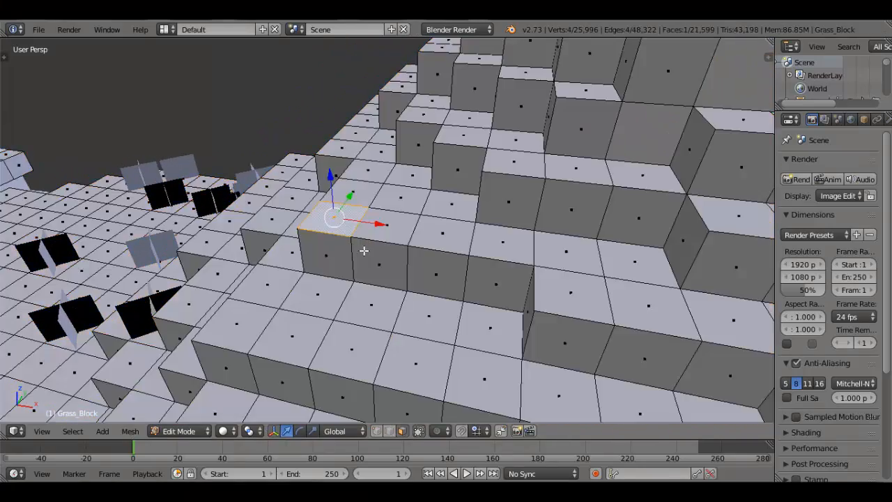
middle_drag(338, 220, 407, 211)
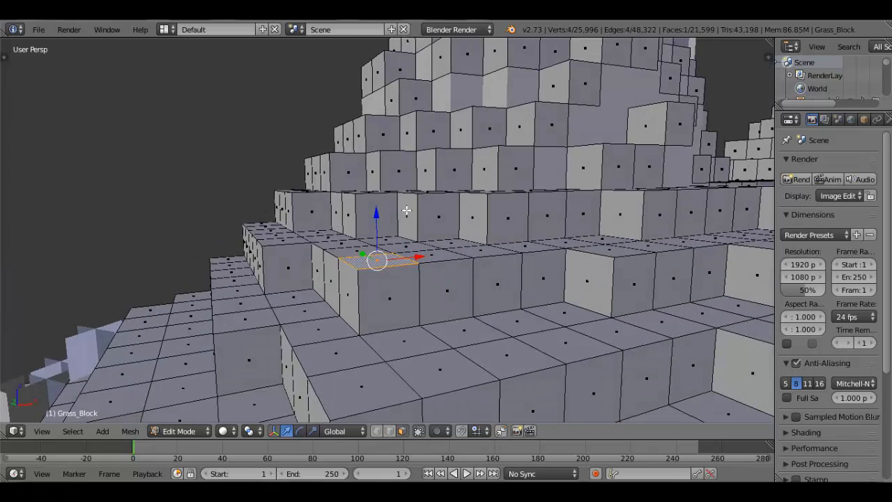
key(e)
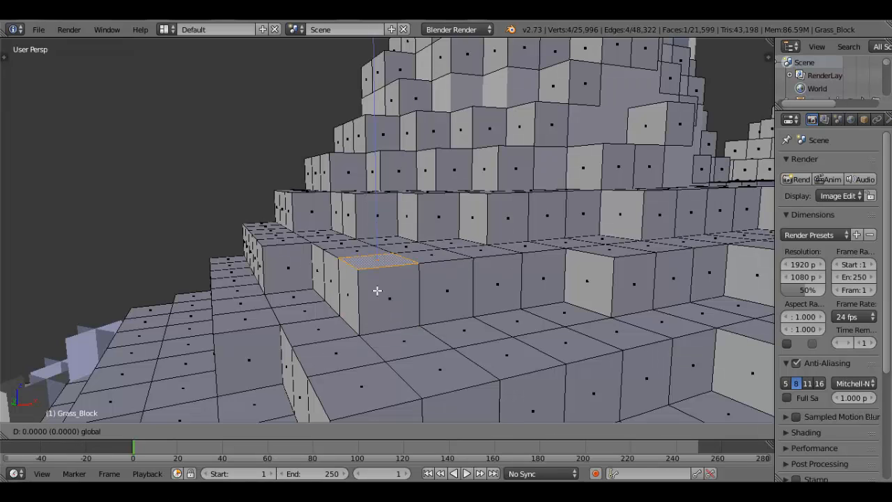
right_click(376, 236)
middle_drag(378, 238, 427, 279)
scroll(442, 288, down, 5)
key(Tab)
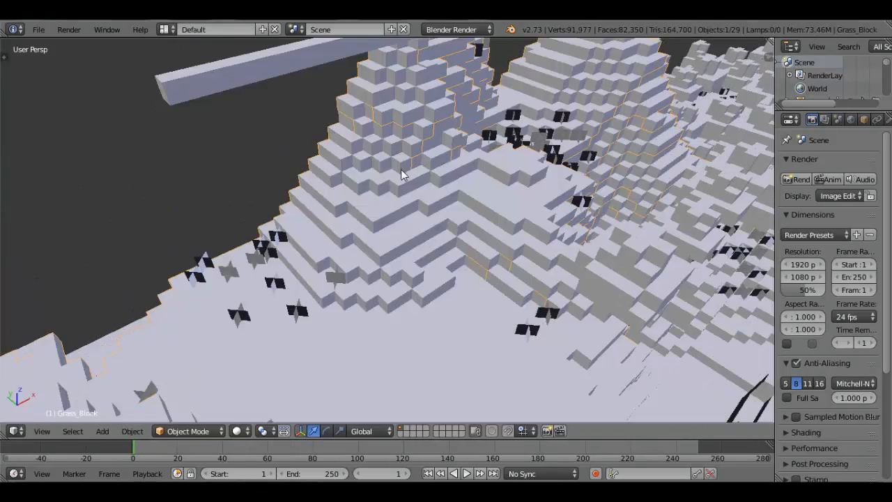
- Set the viewport shading to Texture for the whole terrain
middle_drag(404, 174, 338, 230)
middle_drag(498, 248, 469, 226)
scroll(468, 226, down, 5)
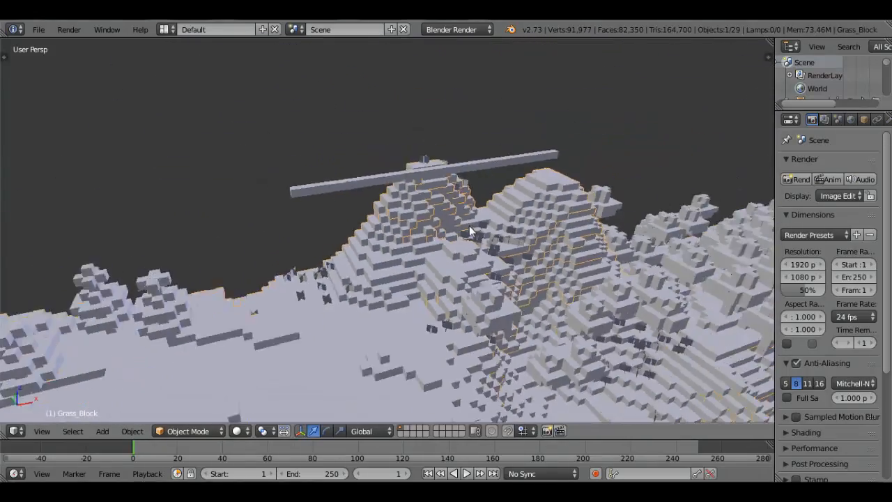
middle_drag(492, 275, 420, 179)
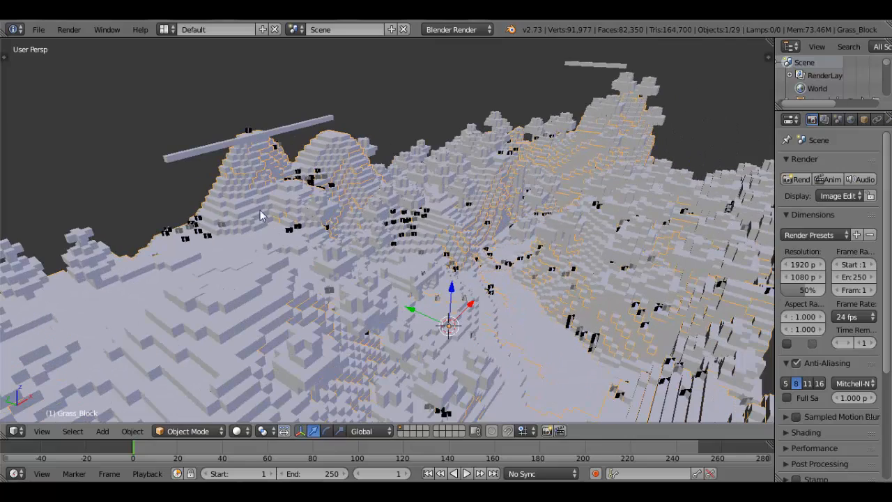
mouse_move(319, 243)
middle_down()
mouse_move(388, 225)
mouse_move(355, 300)
mouse_move(365, 302)
mouse_move(303, 245)
middle_up()
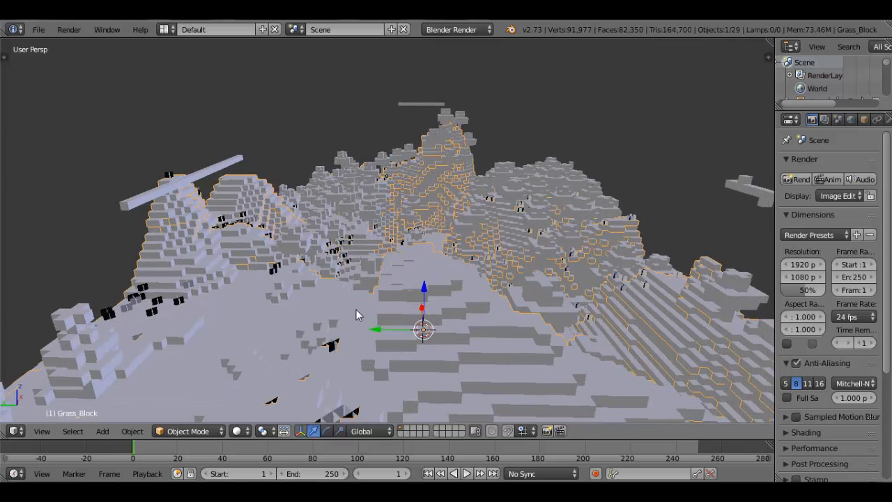
click(237, 430)
click(260, 373)
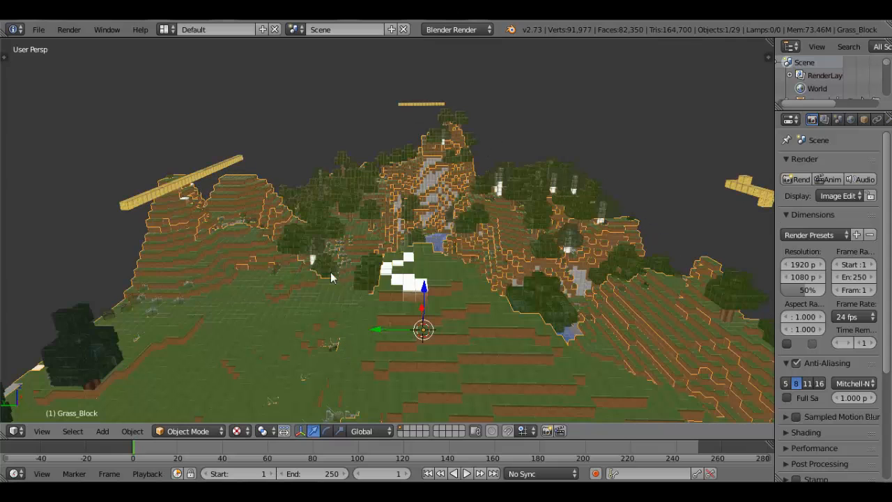
- Delete the sponge object that forms the yellow beams above the terrain
mouse_move(273, 375)
middle_down()
mouse_move(443, 333)
mouse_move(415, 327)
mouse_move(420, 281)
middle_up()
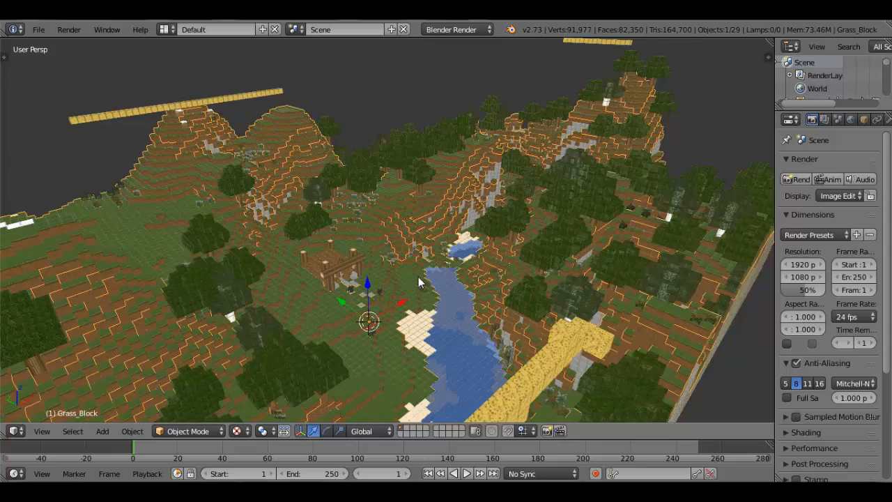
shift+middle_drag(338, 224, 441, 309)
scroll(420, 314, up, 5)
shift+middle_drag(364, 237, 594, 297)
scroll(513, 280, down, 5)
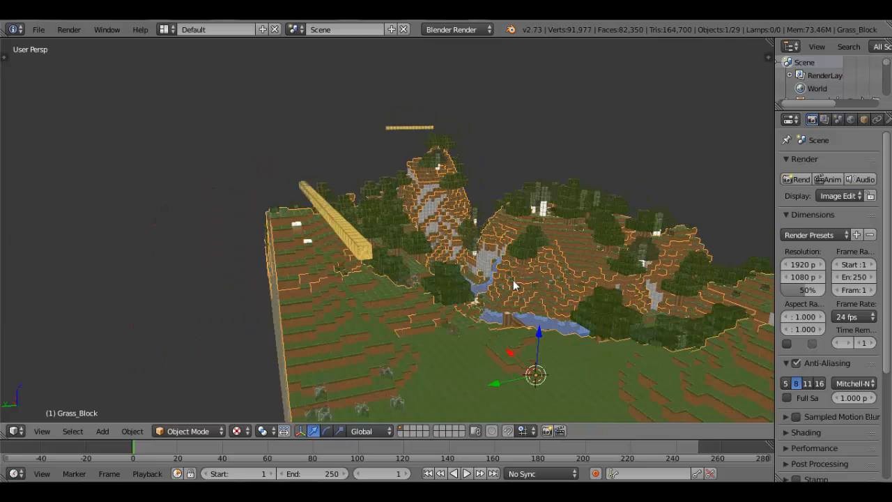
right_click(314, 197)
middle_drag(463, 261, 445, 284)
key(x)
click(412, 243)
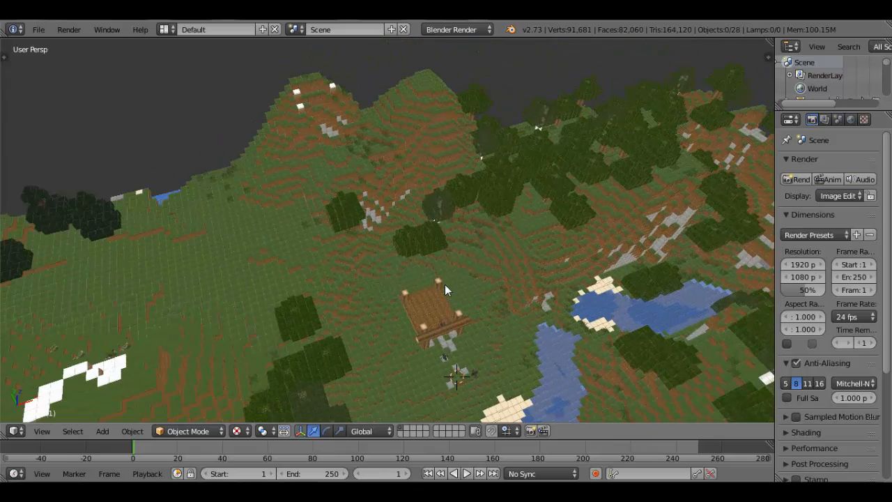
- Examine the textured wooden house, its stone path and the torches from close up and farther away
scroll(445, 285, up, 6)
middle_drag(445, 285, 487, 125)
shift+middle_drag(483, 267, 521, 207)
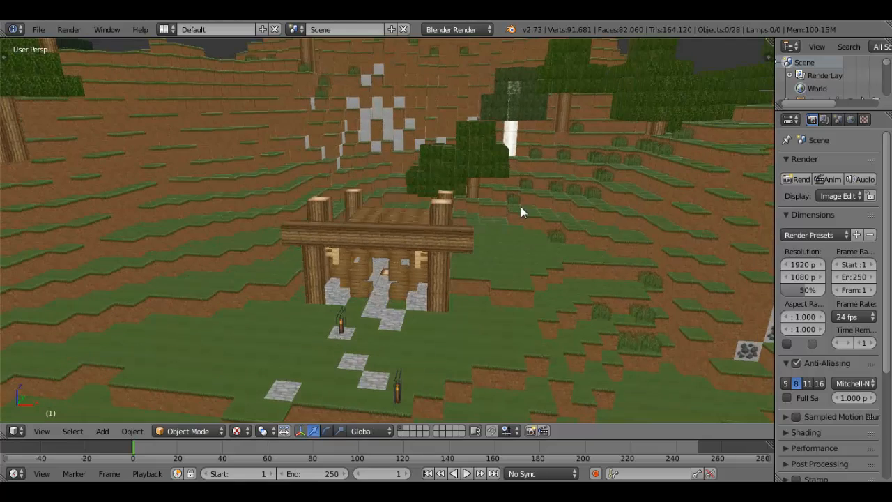
scroll(518, 232, up, 5)
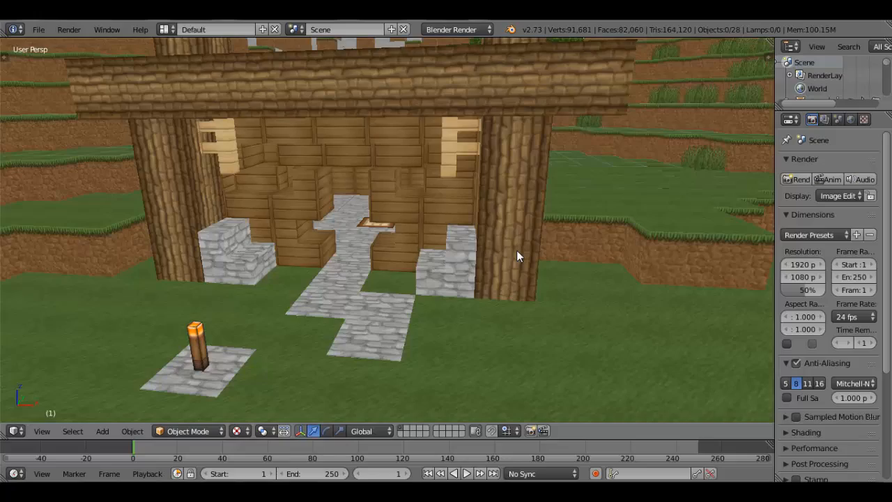
middle_drag(533, 277, 483, 319)
scroll(424, 247, down, 5)
scroll(424, 248, down, 4)
scroll(424, 247, up, 8)
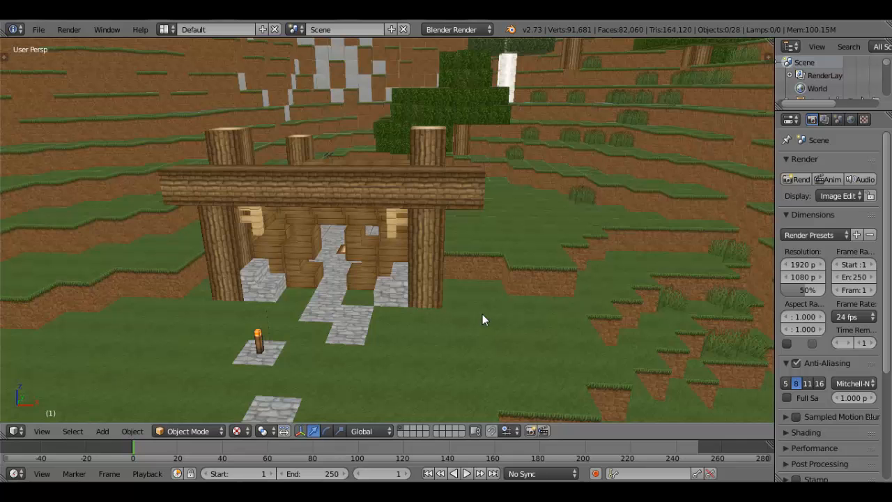
- Add a camera to the scene and align it to a view of the house front
middle_drag(485, 316, 466, 242)
scroll(468, 317, down, 6)
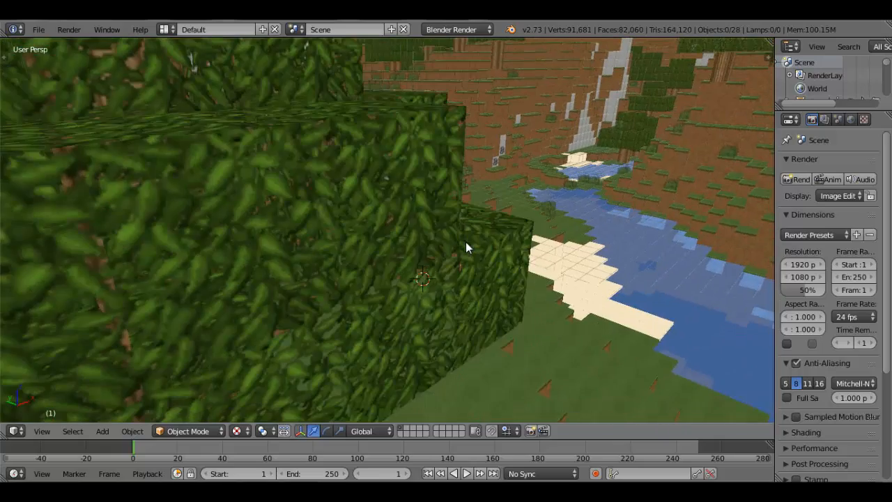
key(shift+a)
click(457, 377)
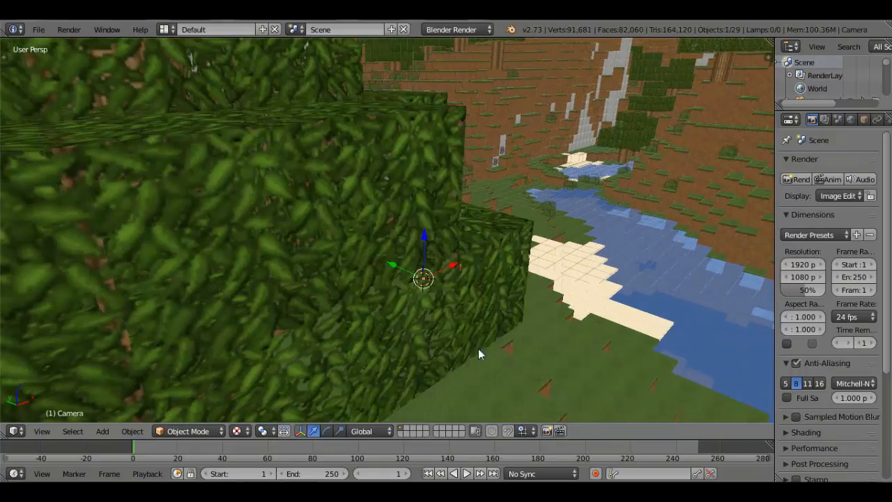
key(KP_0)
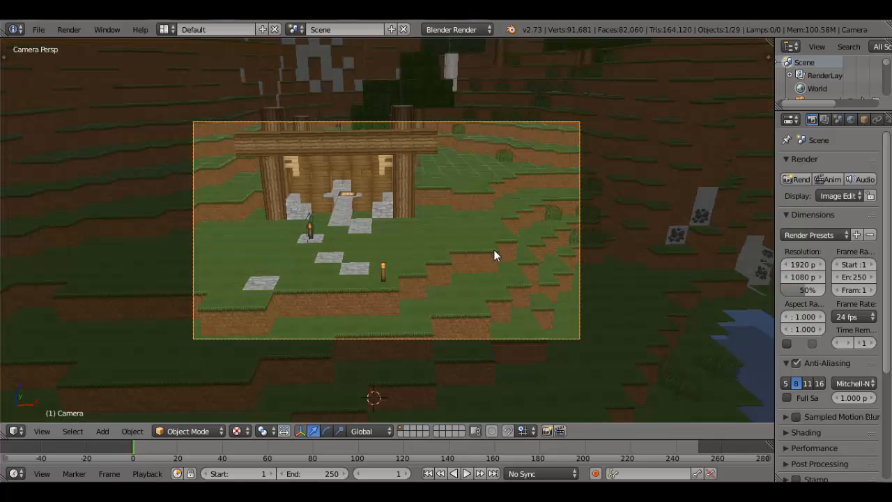
- Fly the camera closer to the house and lower it to near ground level so the facade fills the frame
key(shift+f)
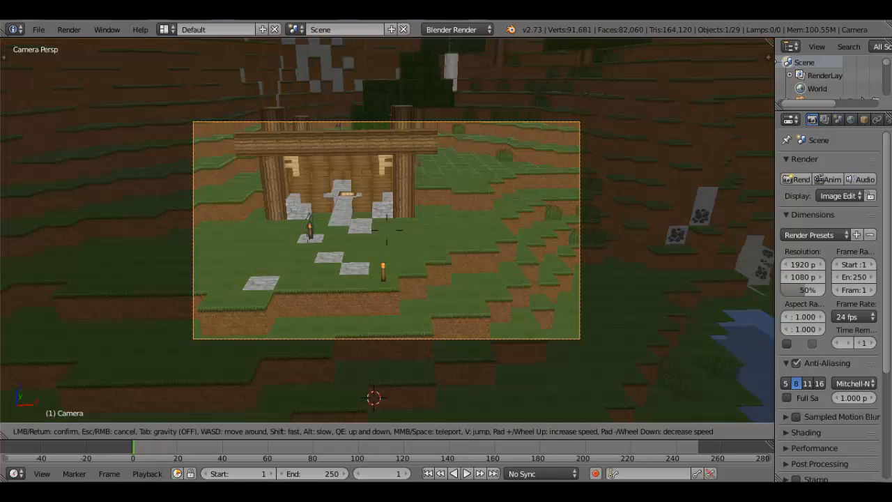
key(w)
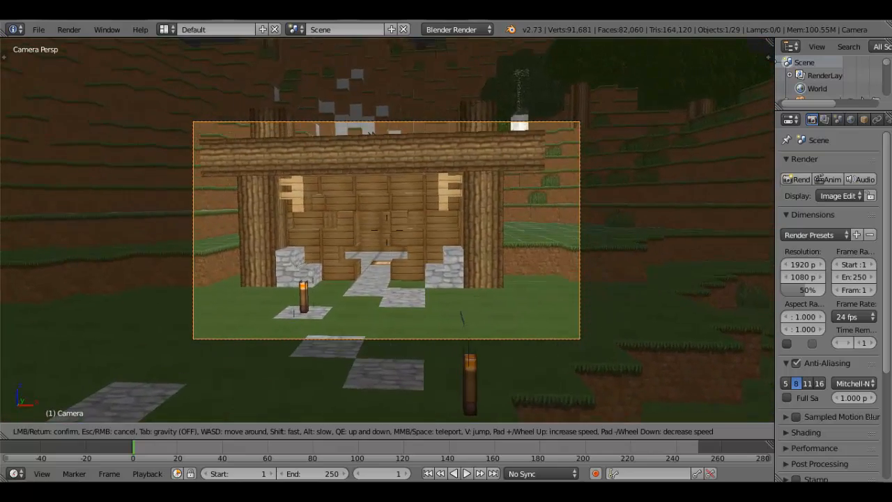
click(387, 229)
key(g)
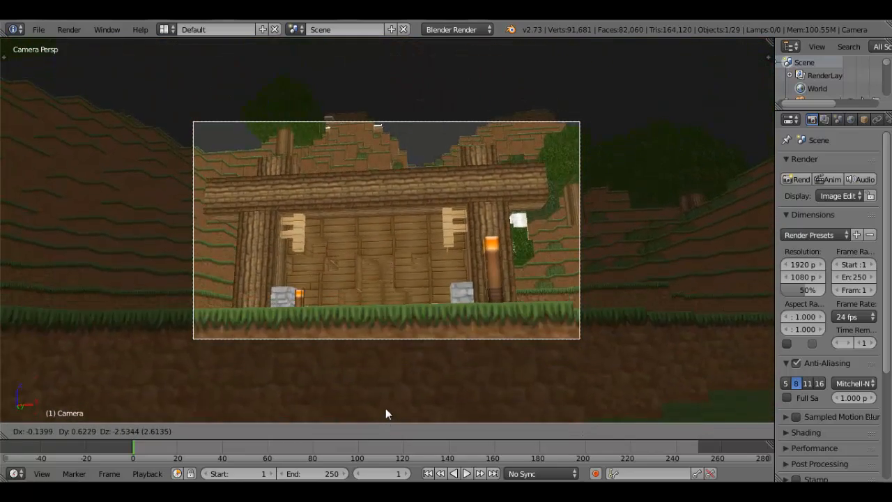
click(388, 380)
- Enable ambient occlusion in the world settings and render the camera's view of the house
key(KP_0)
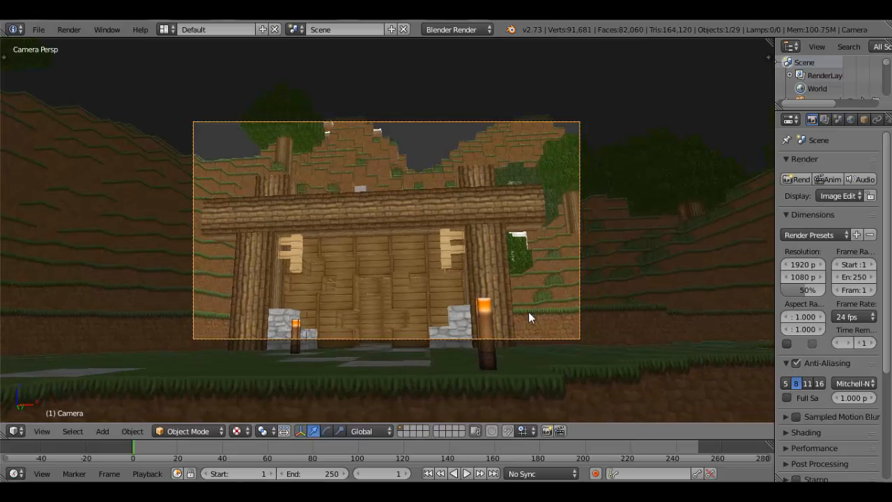
click(852, 119)
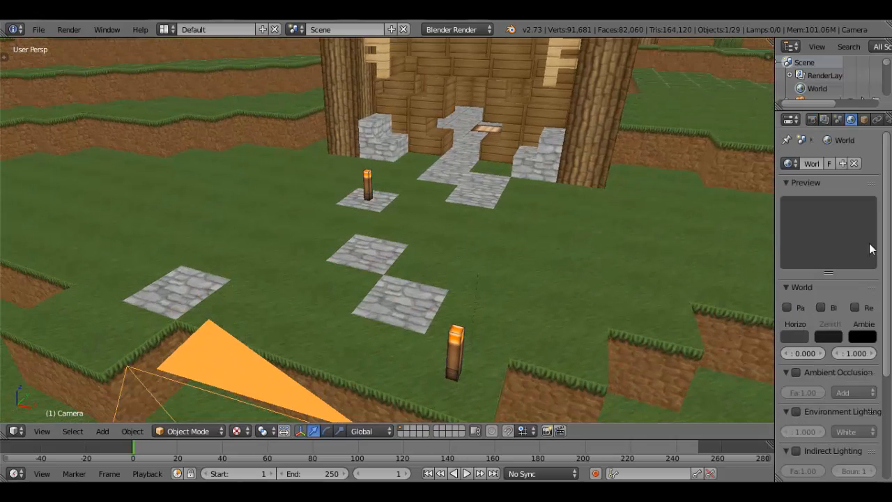
click(797, 373)
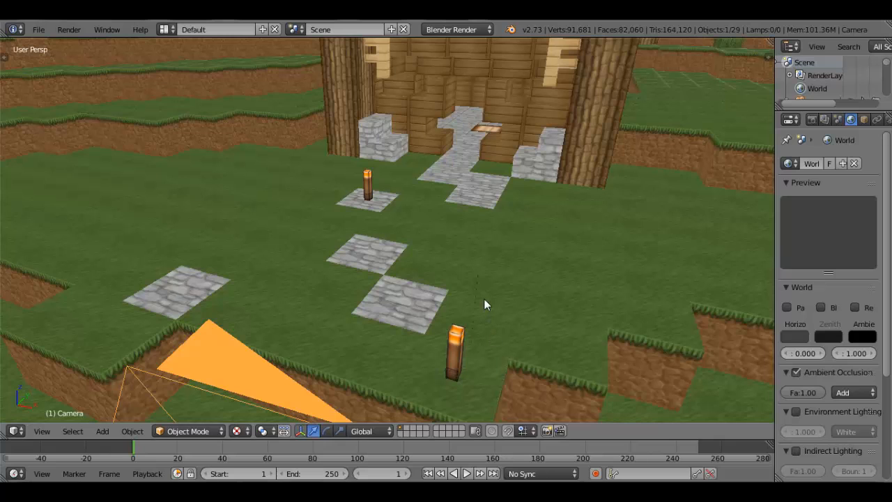
key(F12)
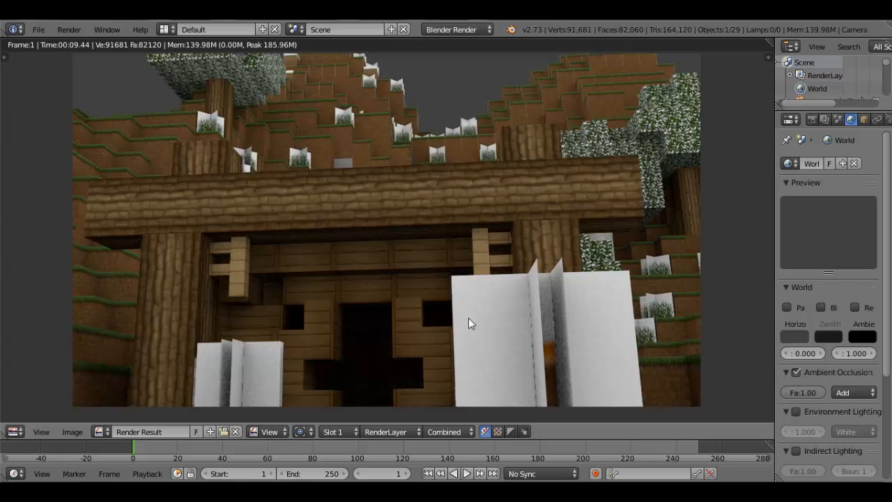
- Examine the planes around the torches, the plants and the leaves in the render close up, and close the render
middle_drag(488, 336, 465, 313)
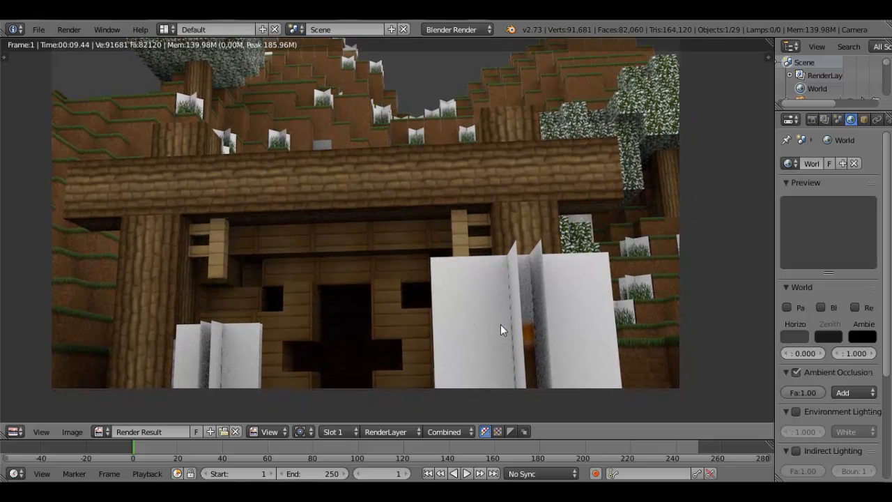
scroll(536, 333, up, 6)
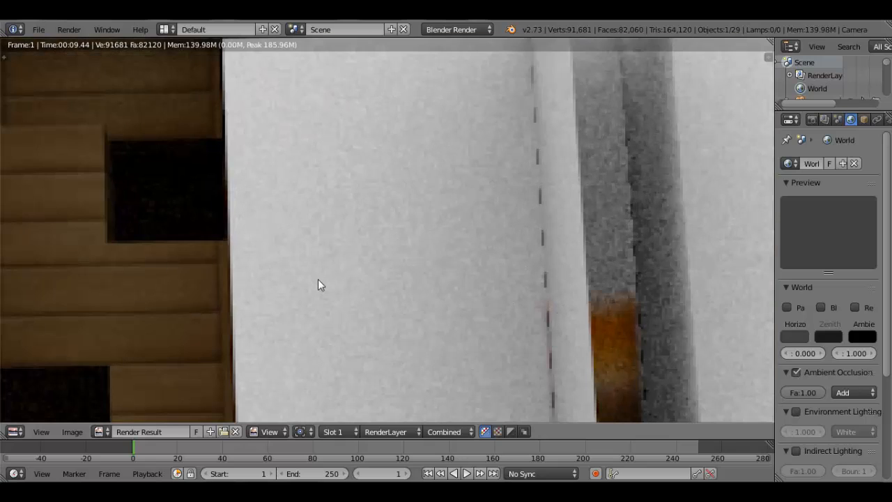
scroll(318, 281, down, 6)
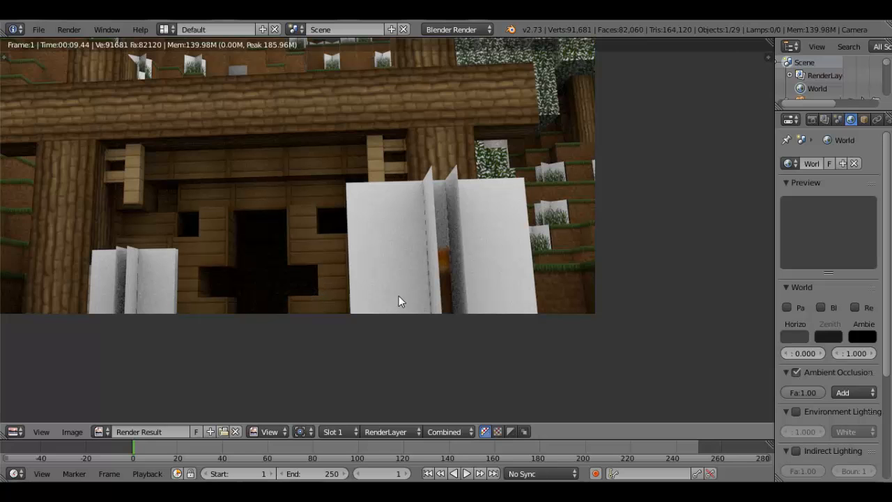
scroll(493, 306, up, 2)
scroll(484, 279, down, 1)
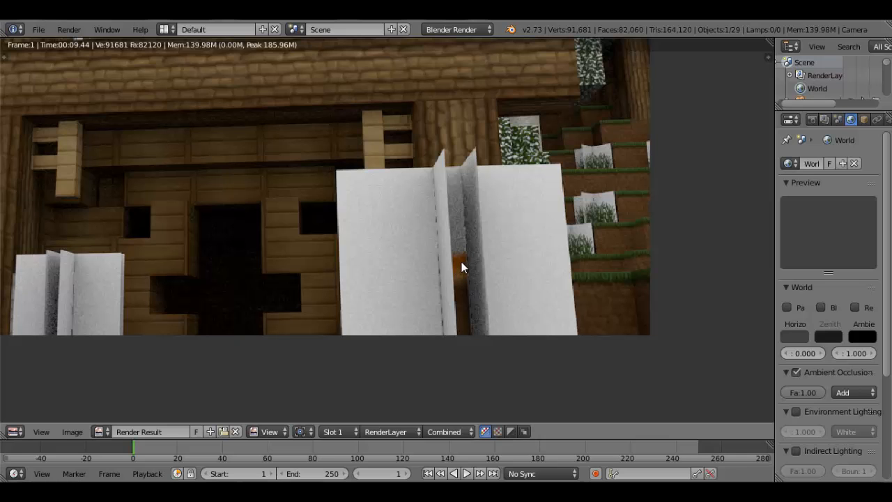
scroll(549, 322, down, 5)
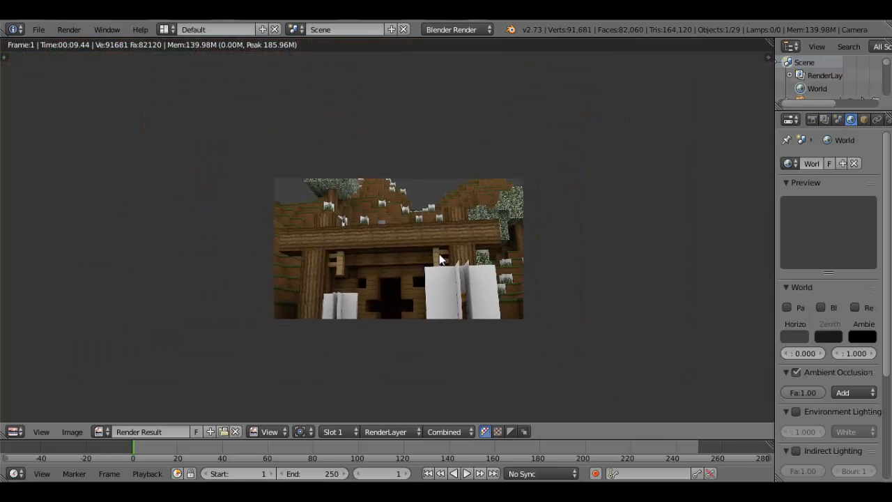
scroll(442, 253, up, 4)
key(Escape)
- Turn off Use Alpha for the fvyhg-RGBA.png image in the oak leaves material's Kd texture
middle_drag(426, 205, 487, 213)
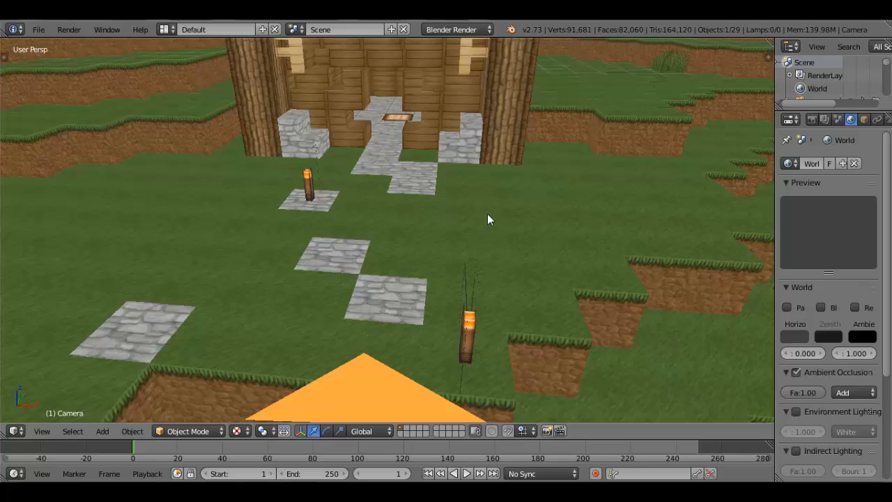
right_click(488, 219)
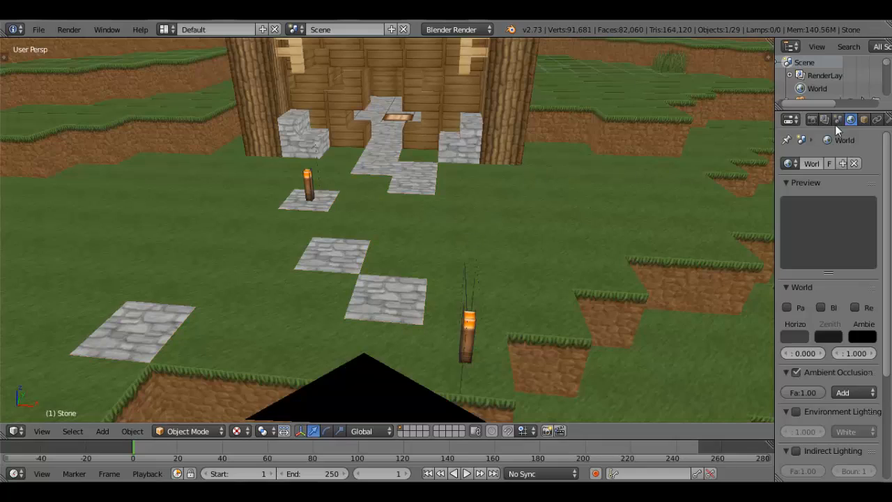
scroll(492, 161, down, 8)
scroll(507, 169, down, 4)
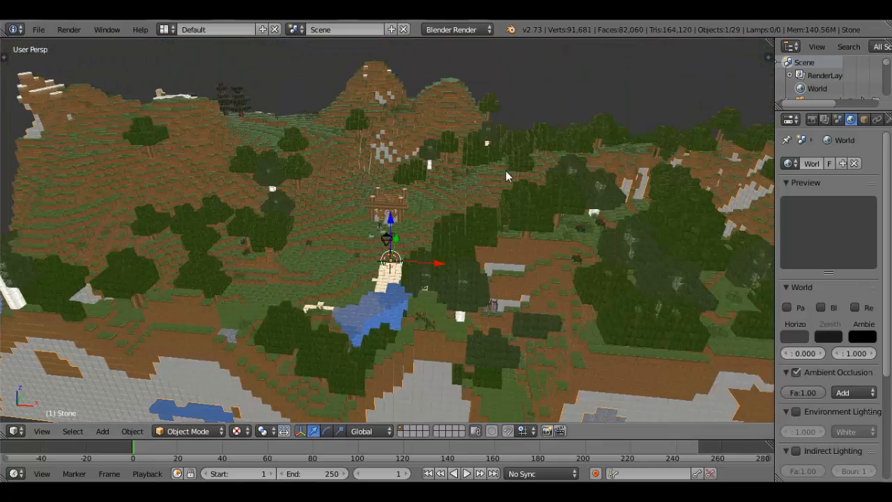
right_click(291, 140)
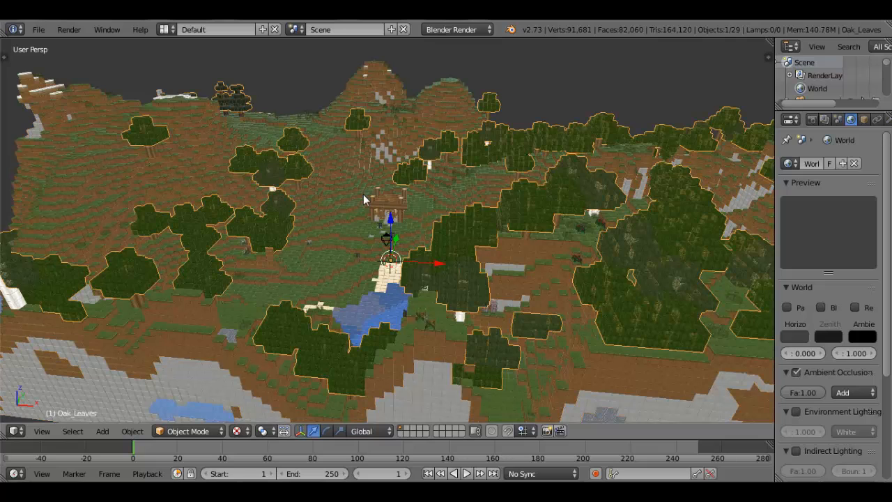
drag(775, 152, 675, 152)
click(817, 121)
click(830, 121)
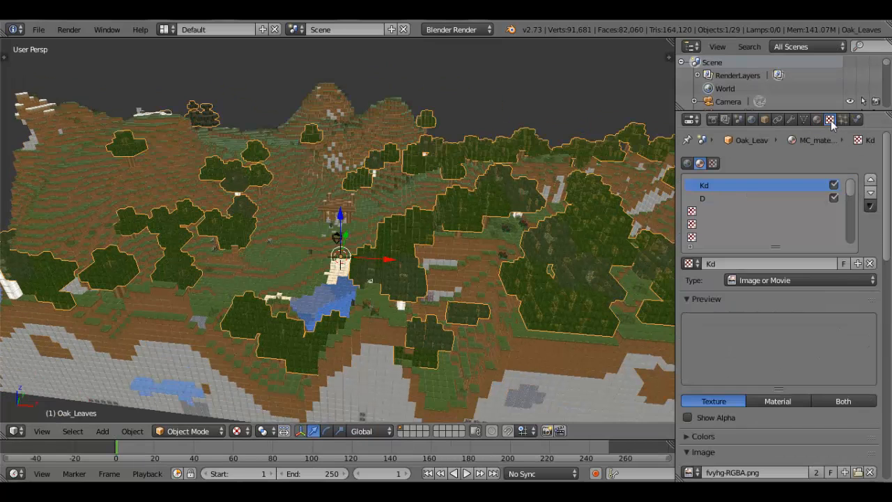
scroll(841, 289, down, 9)
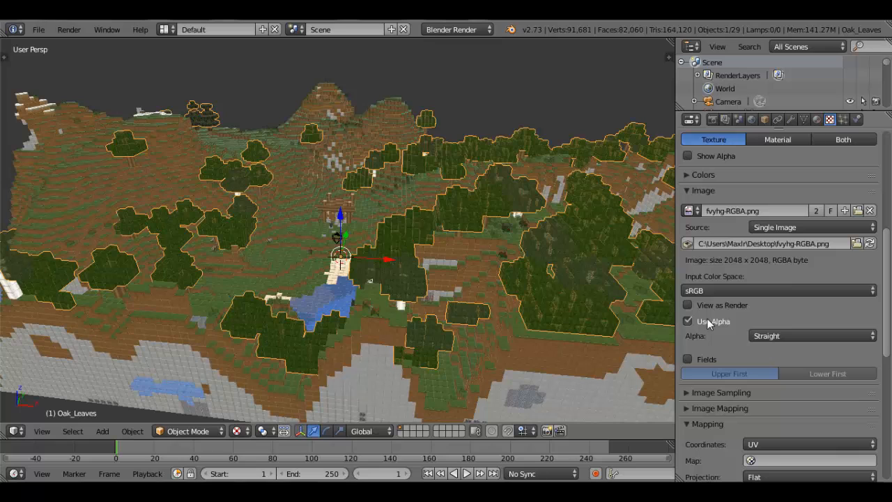
click(707, 318)
- Disable MIP Map and Interpolation for the Kd texture and set its filter to Box with a filter size of 0.10
scroll(725, 317, down, 5)
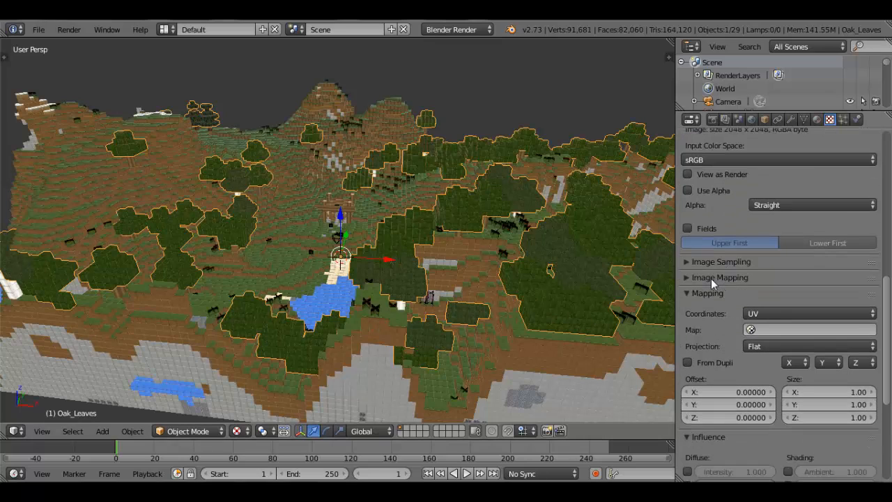
click(711, 278)
click(723, 262)
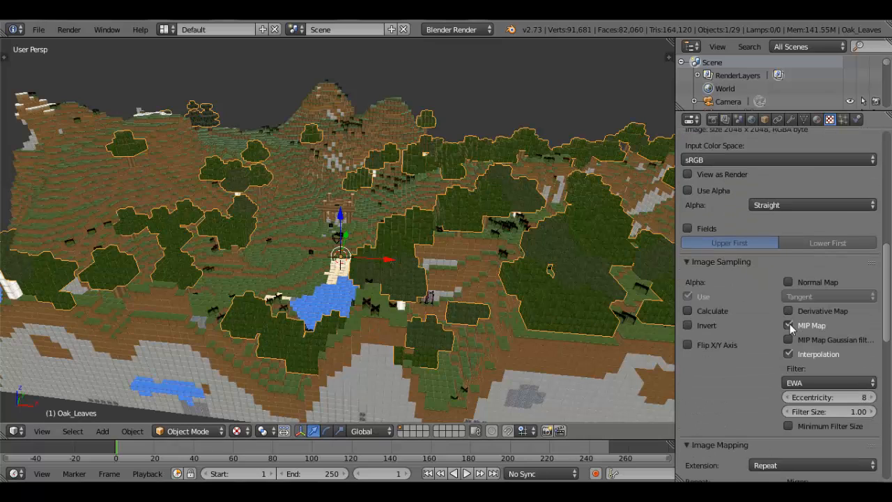
click(788, 325)
click(804, 356)
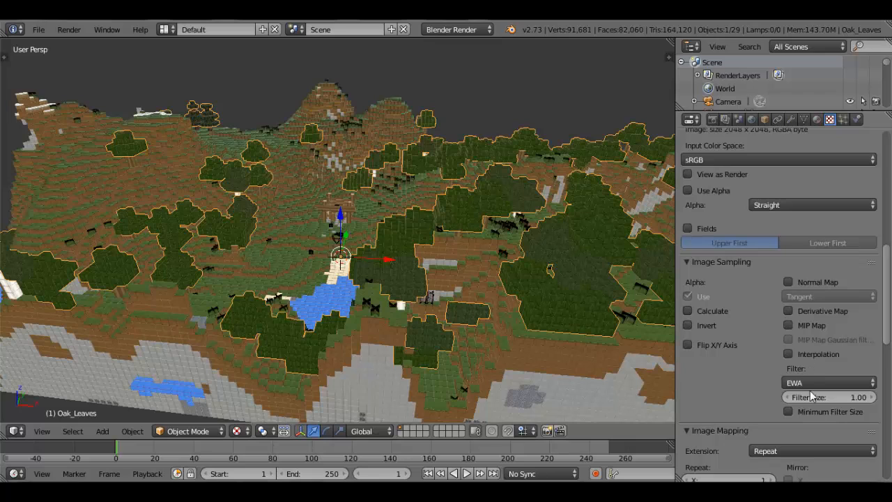
click(818, 384)
click(817, 372)
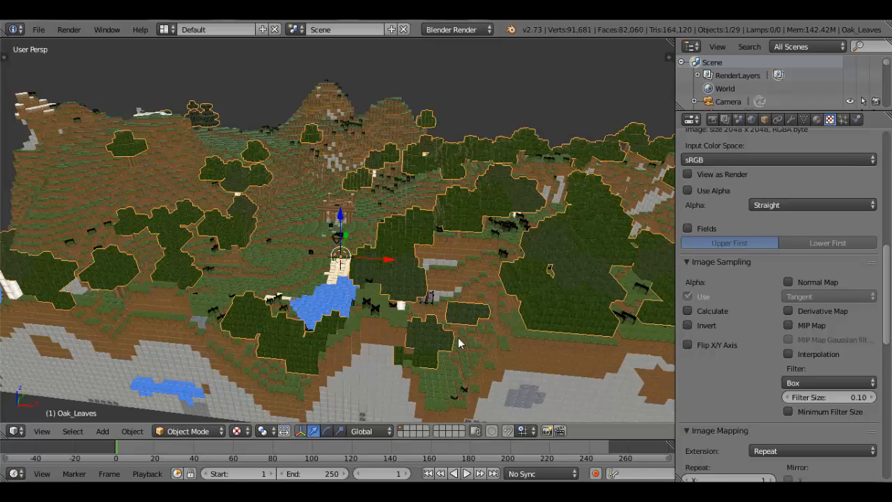
- Disable MIP Map and Interpolation for the material's D texture and set its filter to Box with a filter size of 0.10
scroll(454, 338, up, 6)
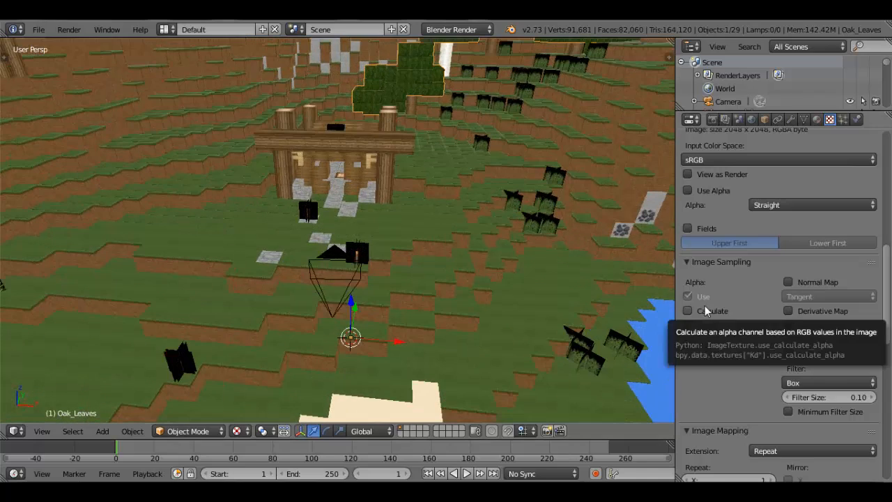
scroll(711, 318, up, 4)
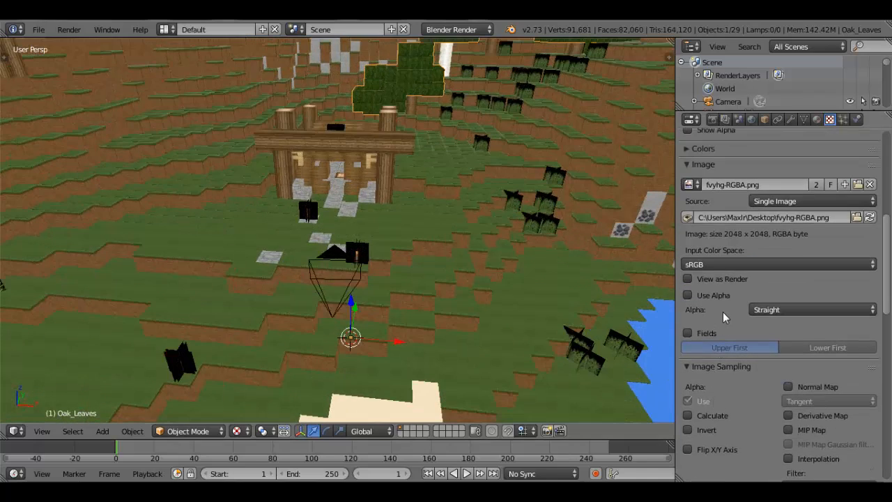
scroll(719, 321, up, 9)
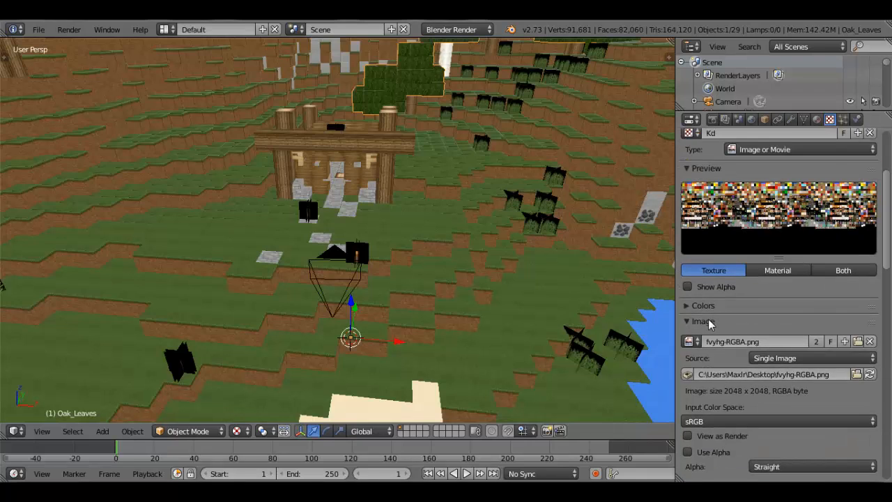
scroll(710, 325, up, 2)
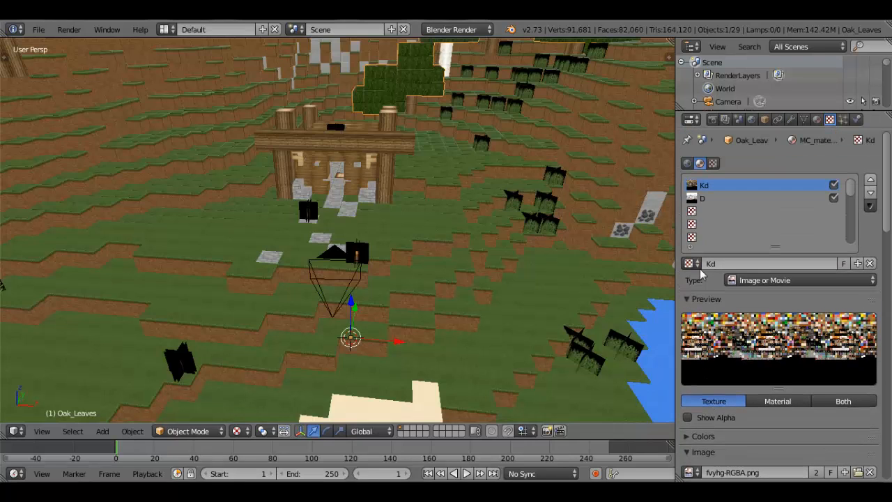
click(703, 199)
scroll(741, 347, down, 5)
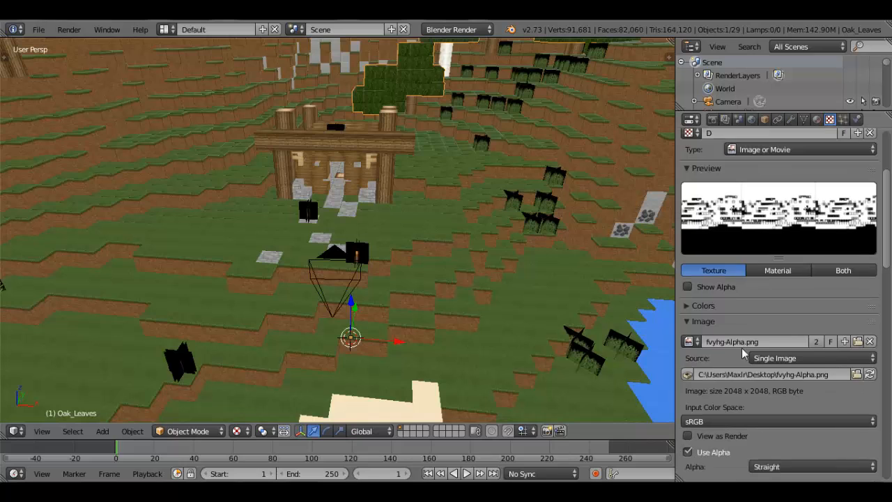
scroll(741, 337, down, 1)
scroll(741, 338, down, 4)
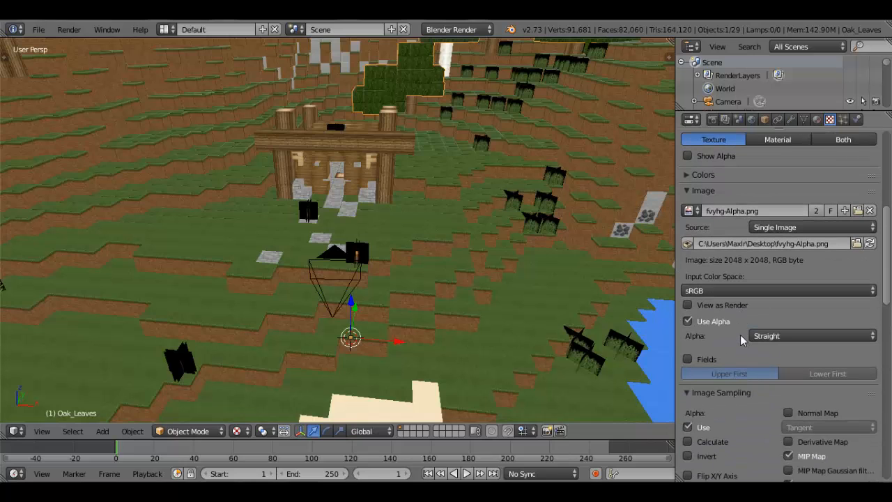
scroll(740, 336, down, 6)
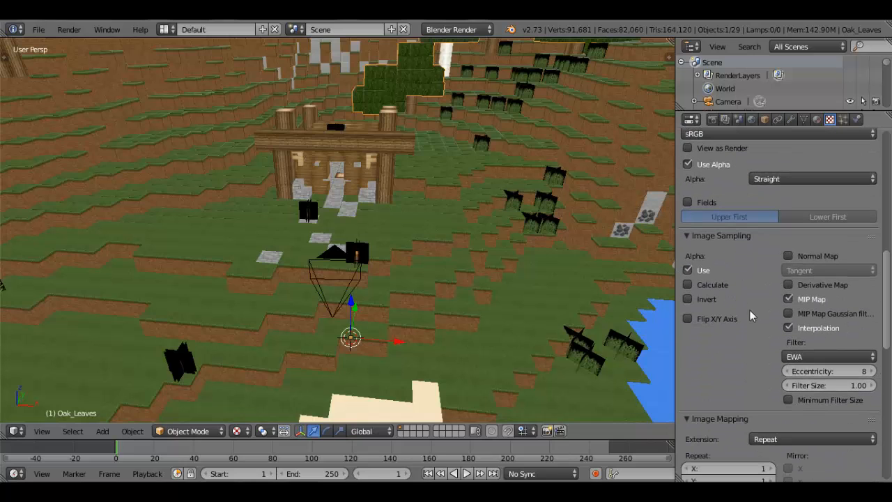
click(812, 299)
click(801, 352)
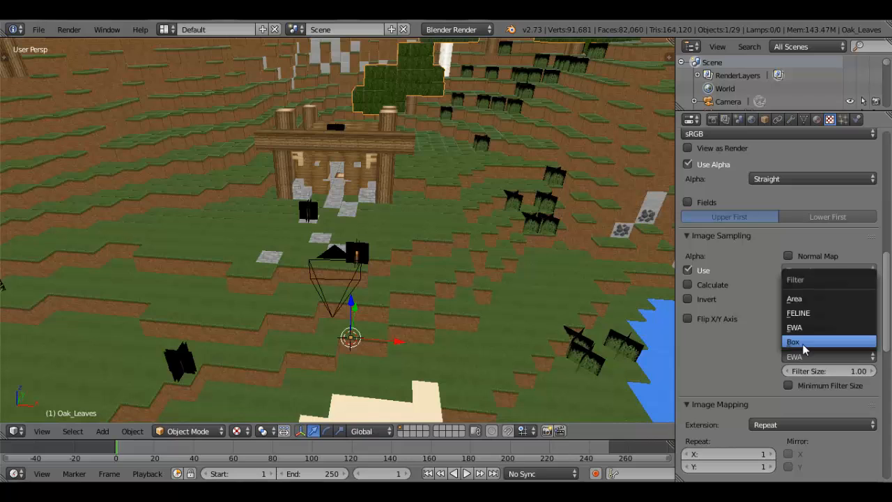
click(802, 344)
click(822, 370)
text(0.1)
key(Return)
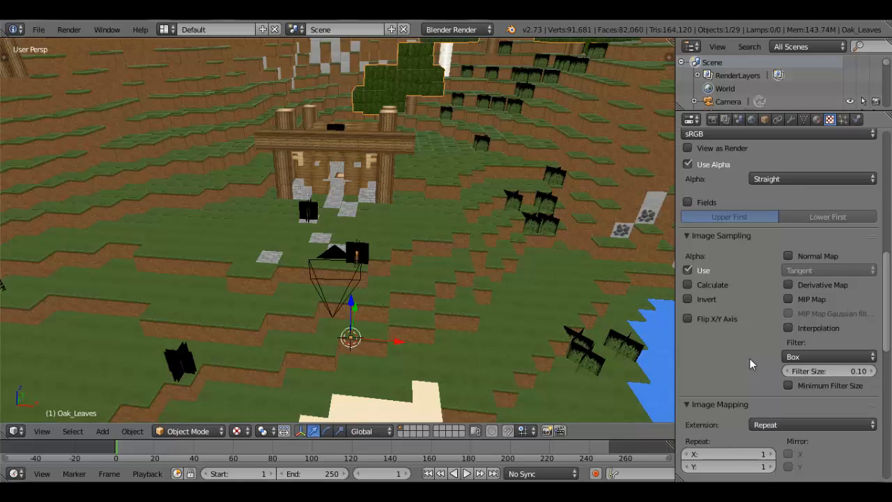
- Turn off Use Alpha for the D texture's fvyhg-Alpha.png image
scroll(741, 339, up, 5)
scroll(724, 301, up, 8)
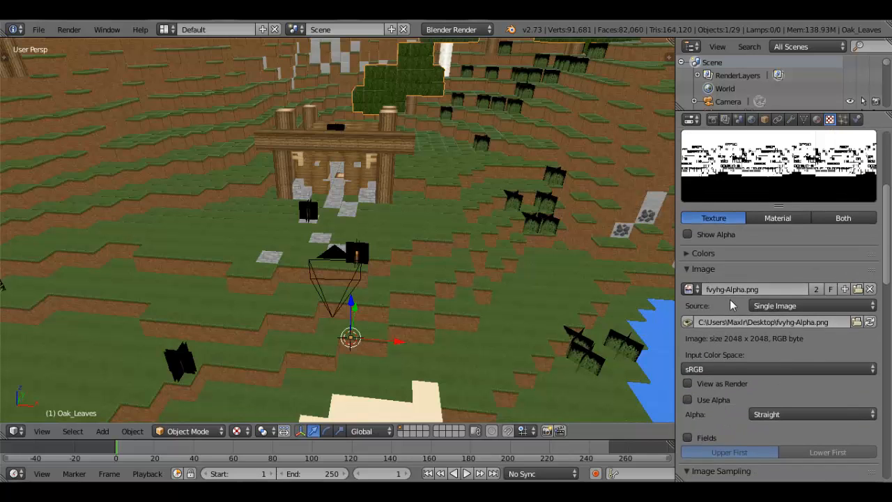
scroll(402, 260, up, 3)
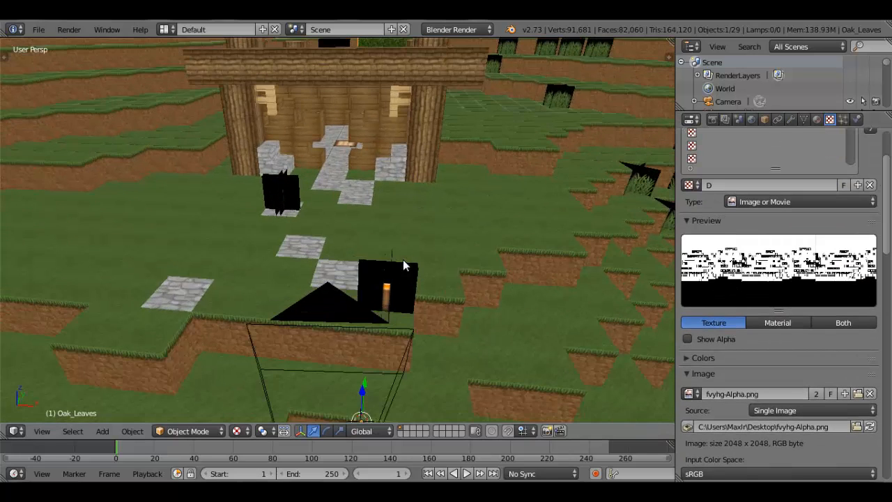
- Render the camera view of the house again into Slot 2, keeping the earlier render in Slot 1
scroll(404, 279, up, 2)
key(KP_0)
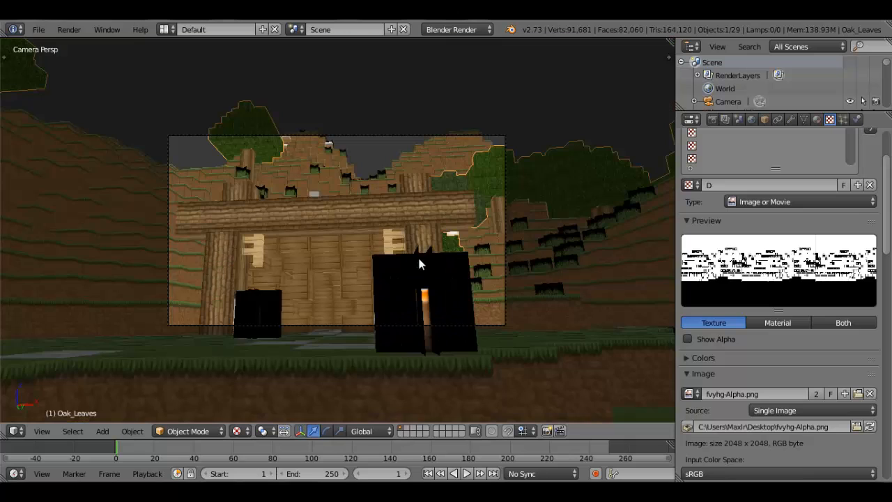
key(F12)
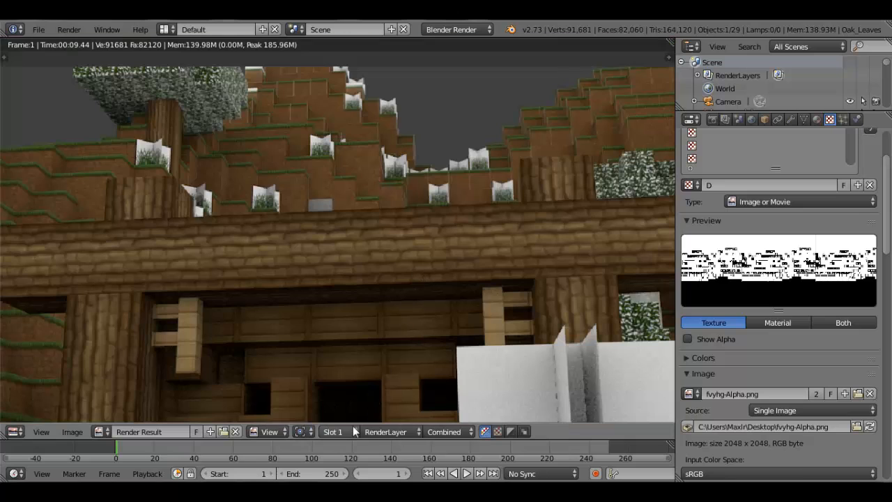
click(348, 431)
click(348, 403)
key(F12)
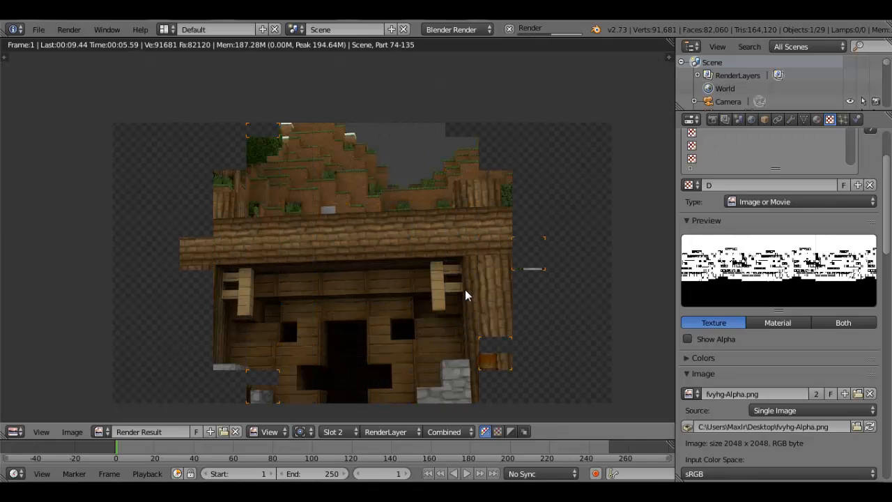
- Compare the Slot 1 and Slot 2 renders up close along the house's horizontal log beam and plank wall
middle_drag(436, 369, 431, 345)
scroll(428, 342, up, 2)
scroll(428, 344, down, 2)
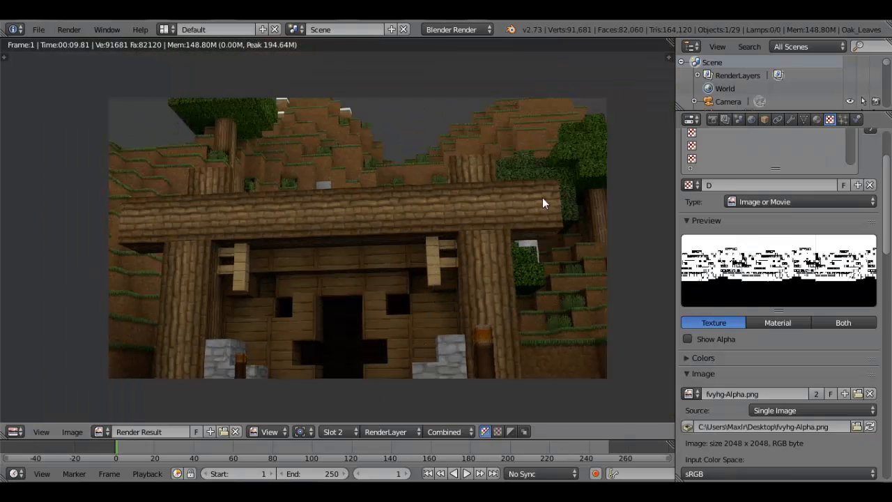
click(343, 430)
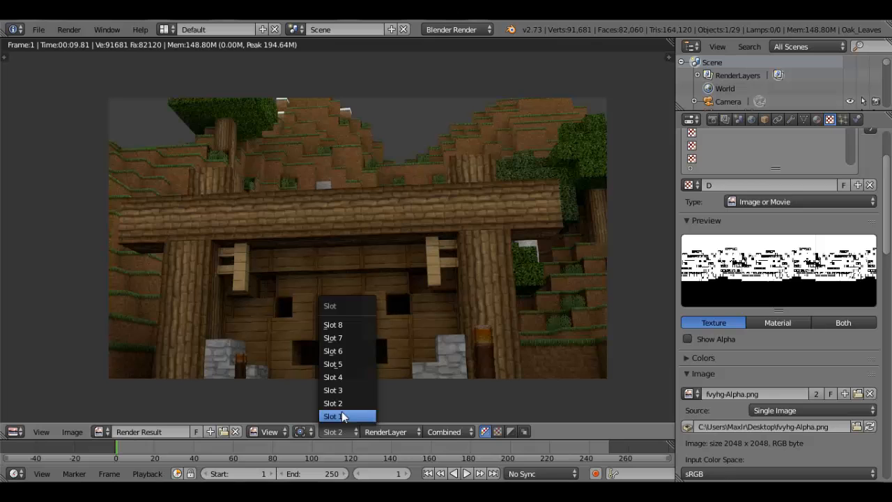
click(342, 412)
scroll(394, 341, up, 5)
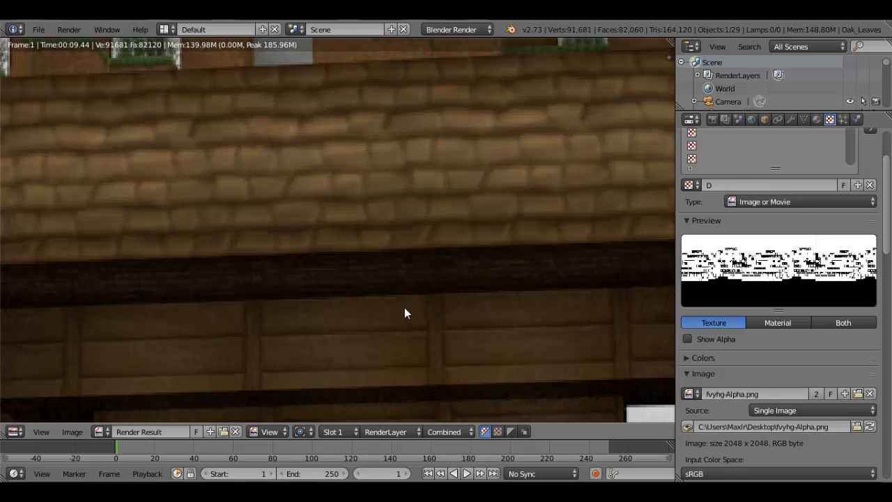
click(328, 432)
click(342, 403)
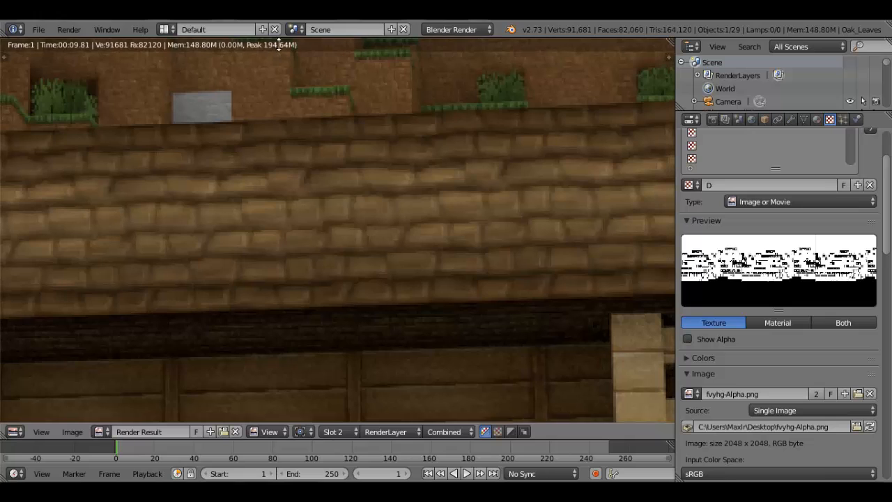
- Compare the Slot 1 and Slot 2 renders around the house's log post, ending on Slot 2, and return to the 3D scene
middle_drag(445, 175, 147, 39)
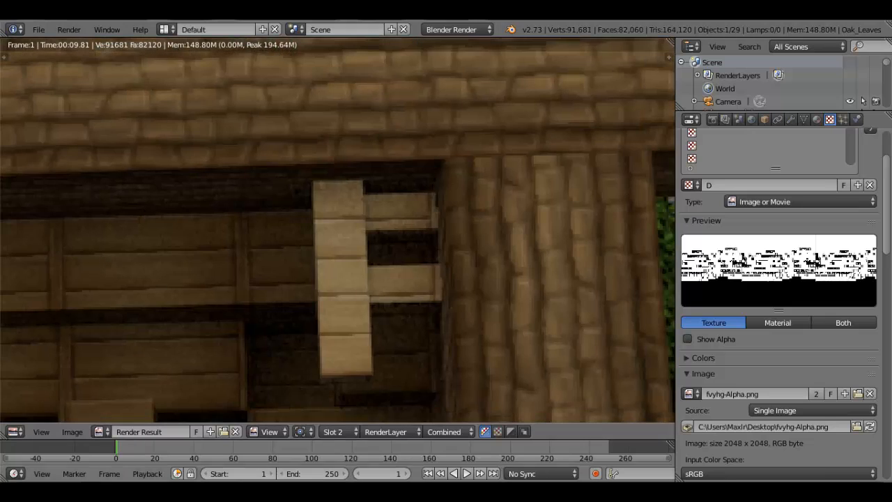
click(335, 432)
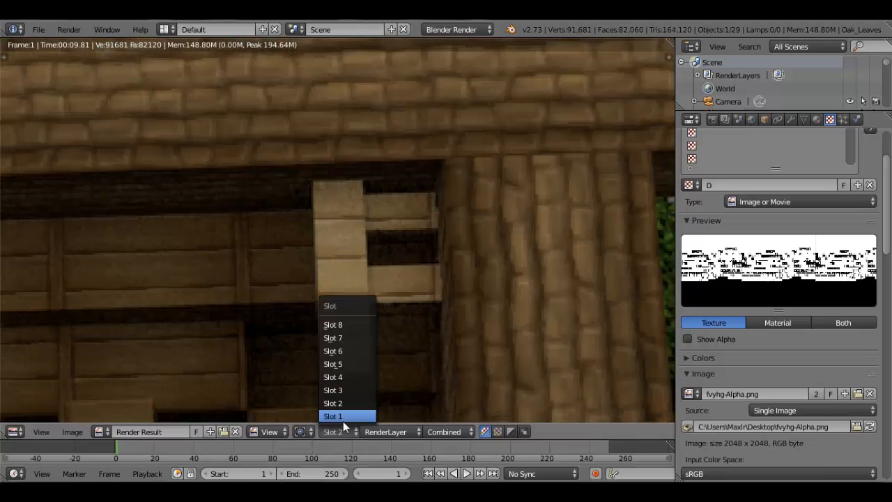
click(343, 416)
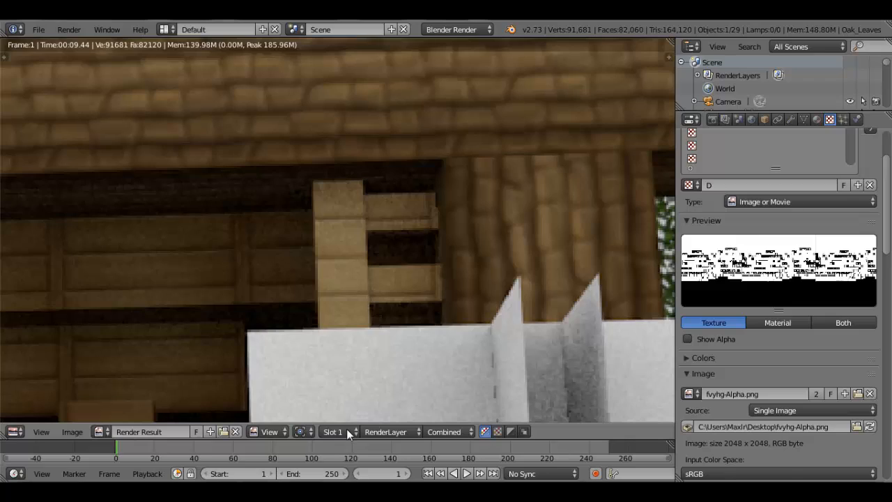
click(346, 430)
scroll(357, 318, down, 6)
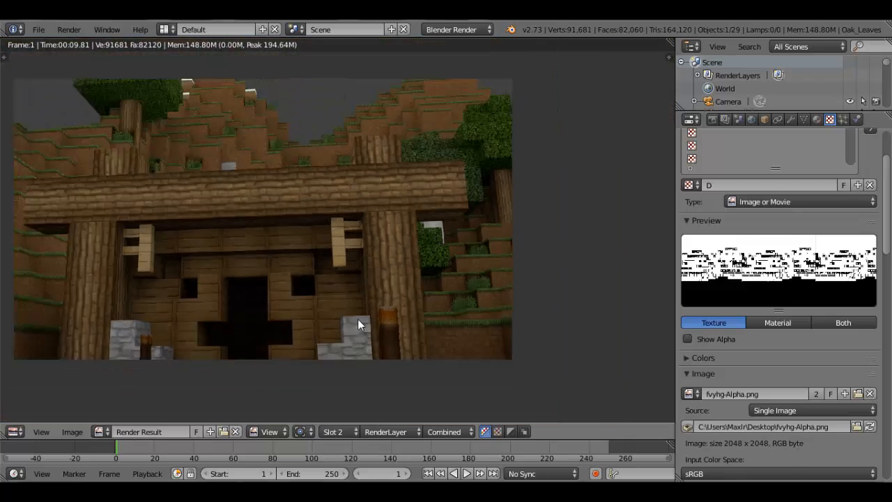
key(Escape)
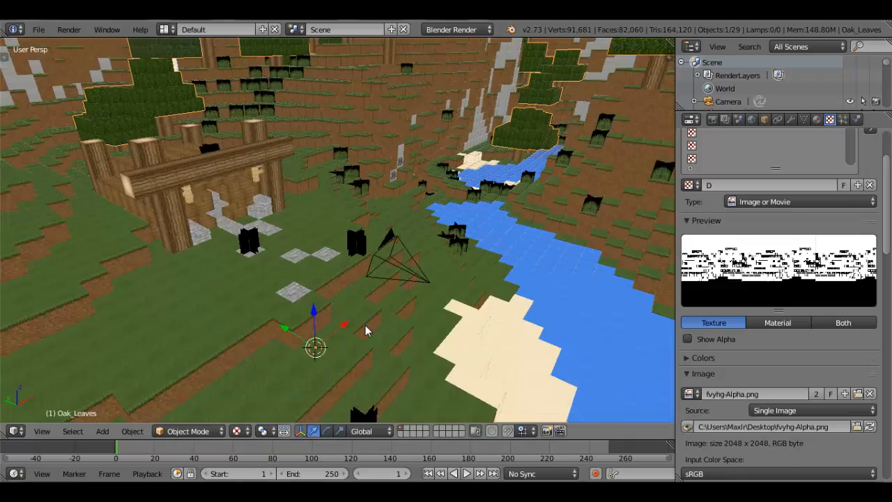
scroll(365, 313, down, 8)
scroll(368, 321, down, 8)
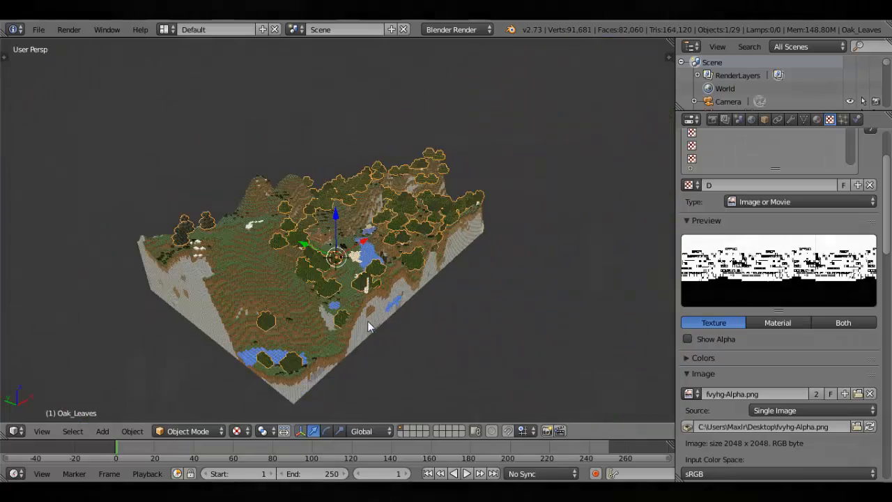
scroll(368, 321, up, 9)
scroll(451, 318, up, 6)
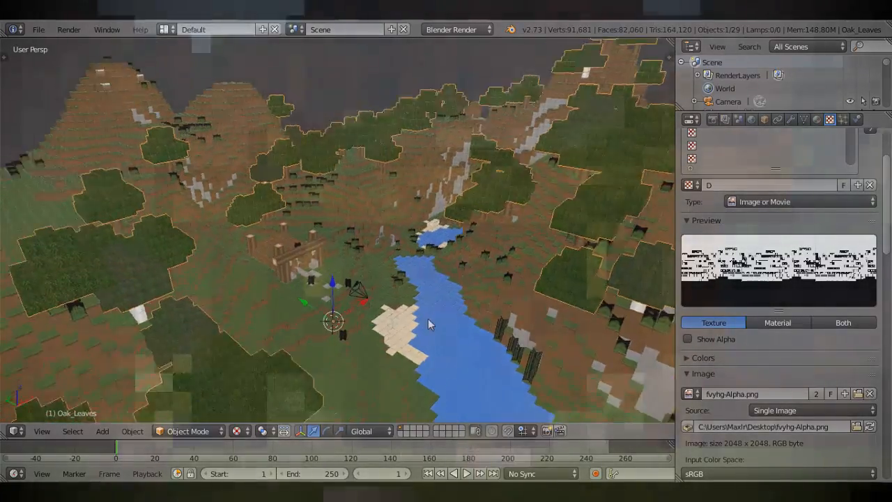